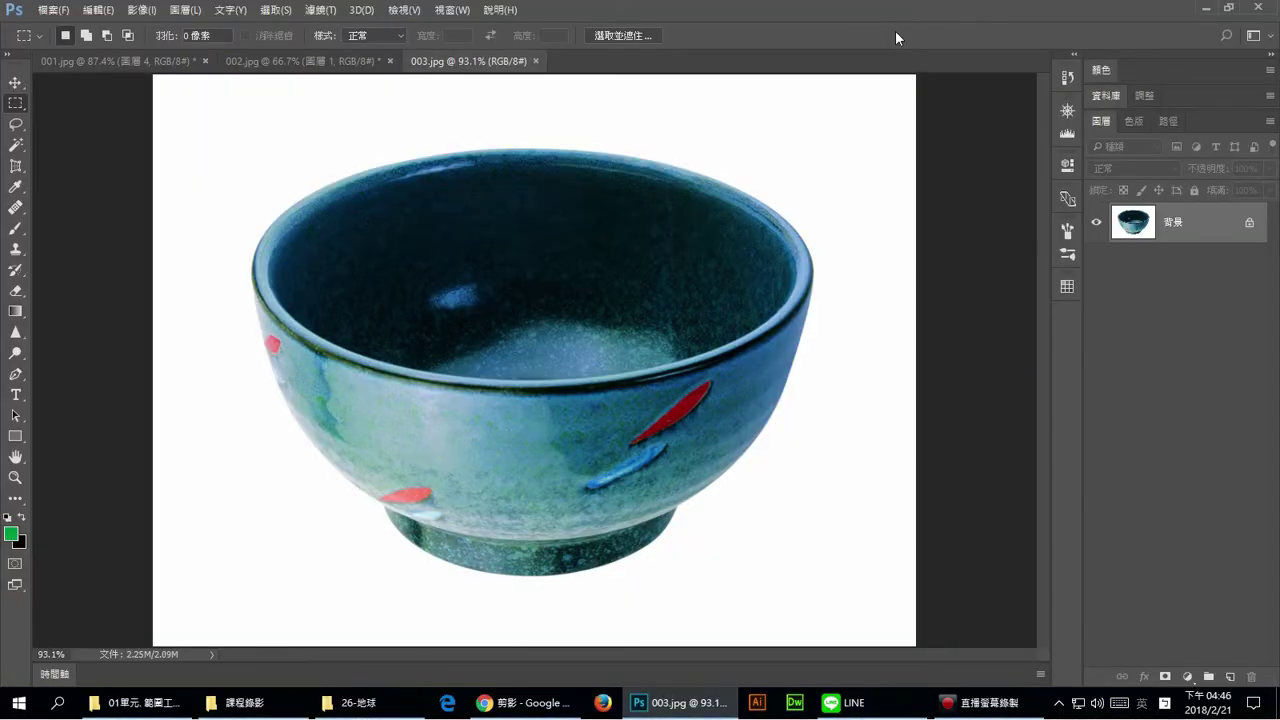
Step: Draw an elliptical selection over the bowl's opening and start transforming it, widening it leftward
{"action": "left_click", "coordinate": [27, 101]}
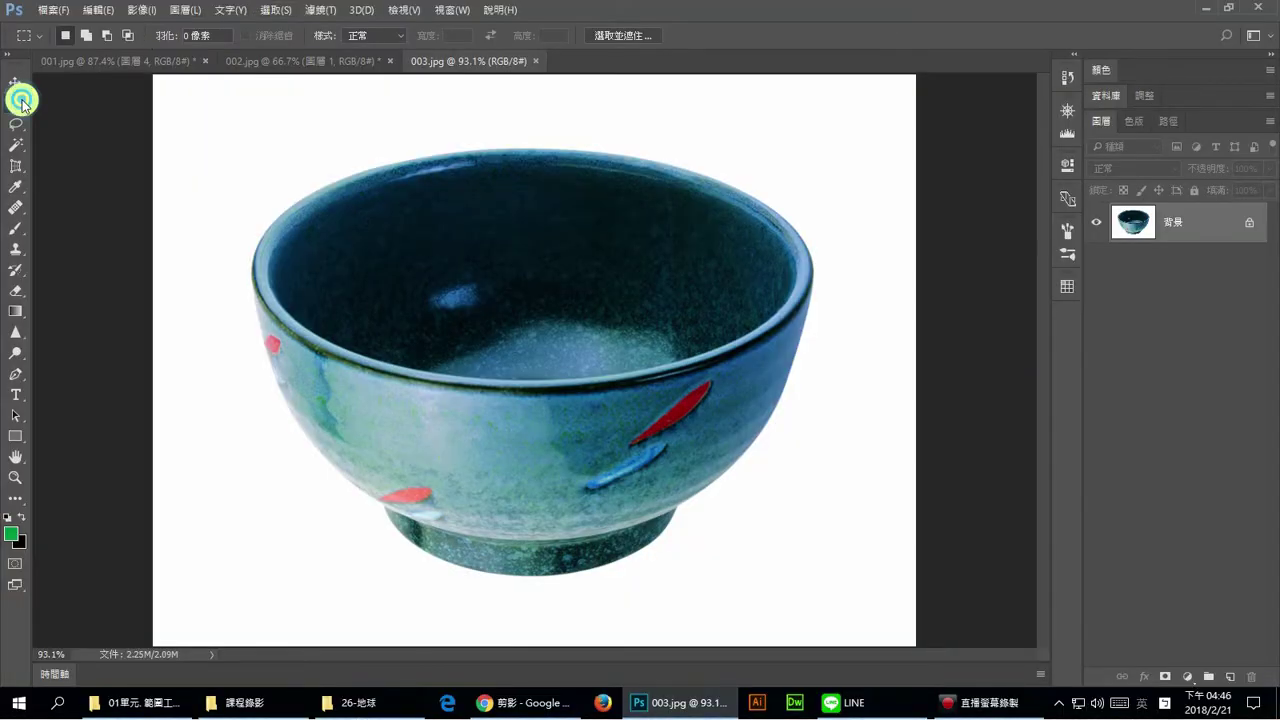
{"action": "left_click", "coordinate": [95, 116]}
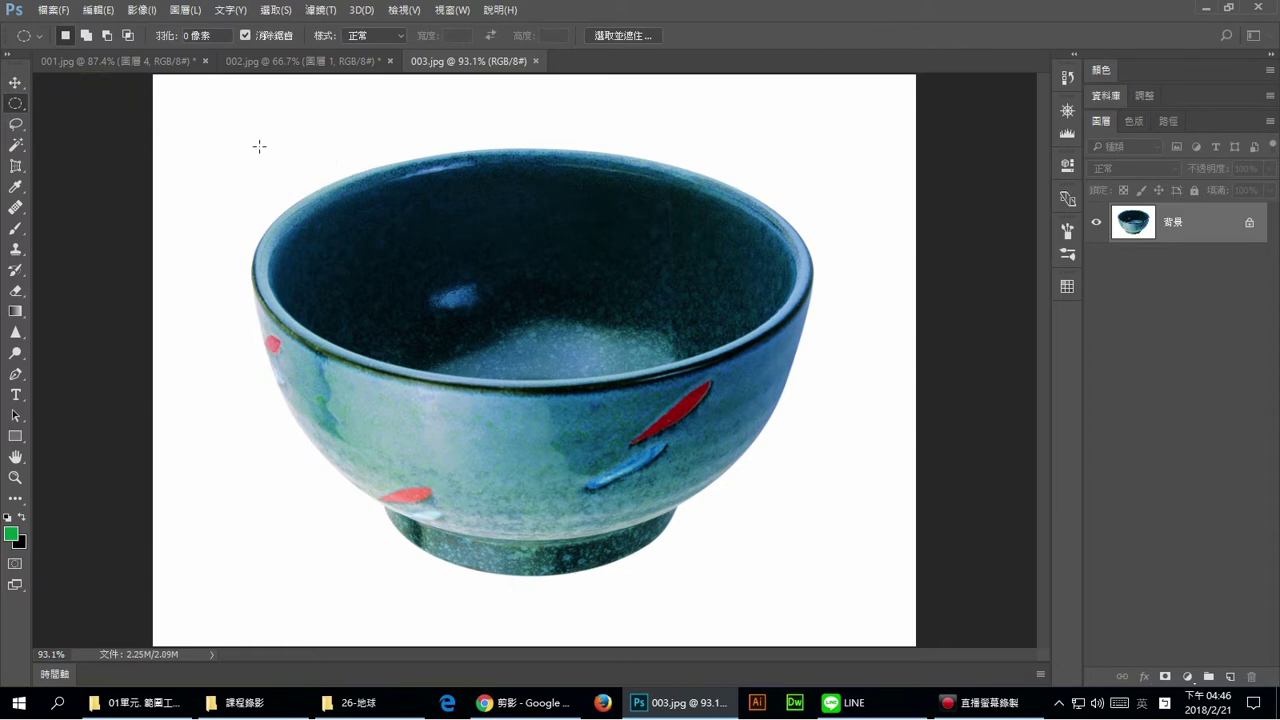
{"action": "left_click_drag", "start_coordinate": [258, 137], "coordinate": [681, 342]}
{"action": "left_click", "coordinate": [273, 10]}
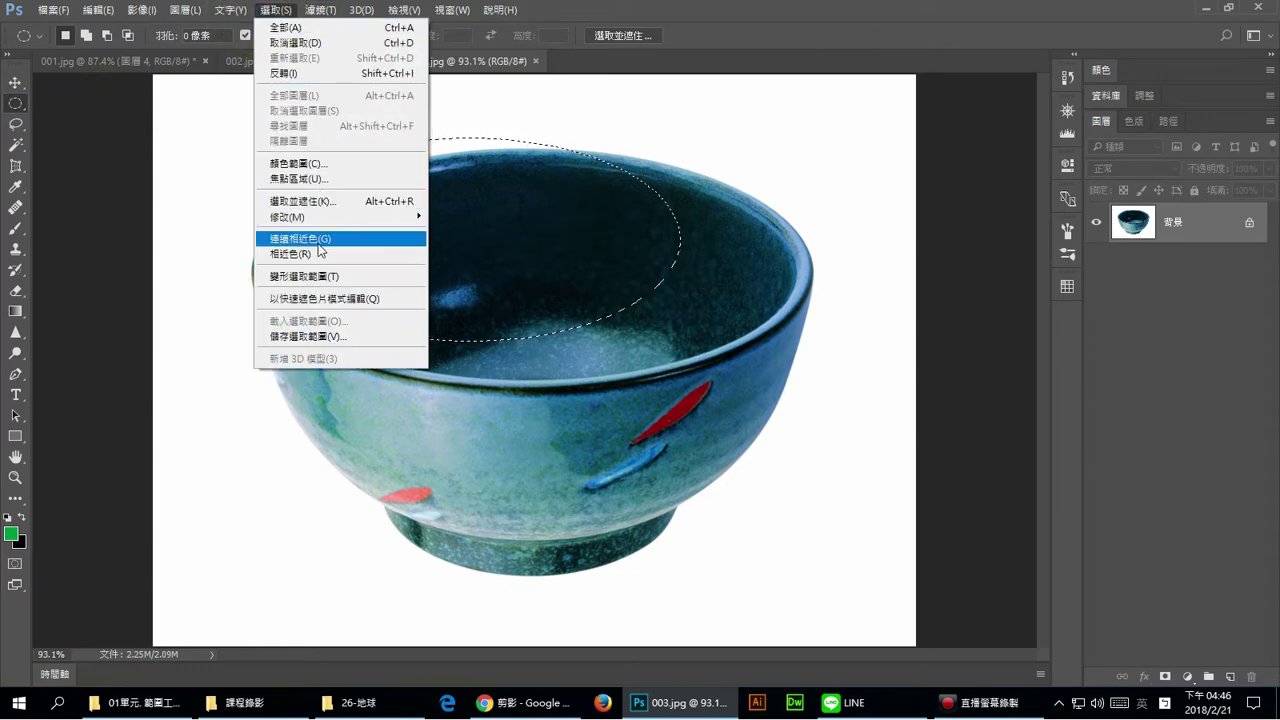
{"action": "left_click", "coordinate": [340, 276]}
{"action": "left_click_drag", "start_coordinate": [259, 240], "coordinate": [252, 240]}
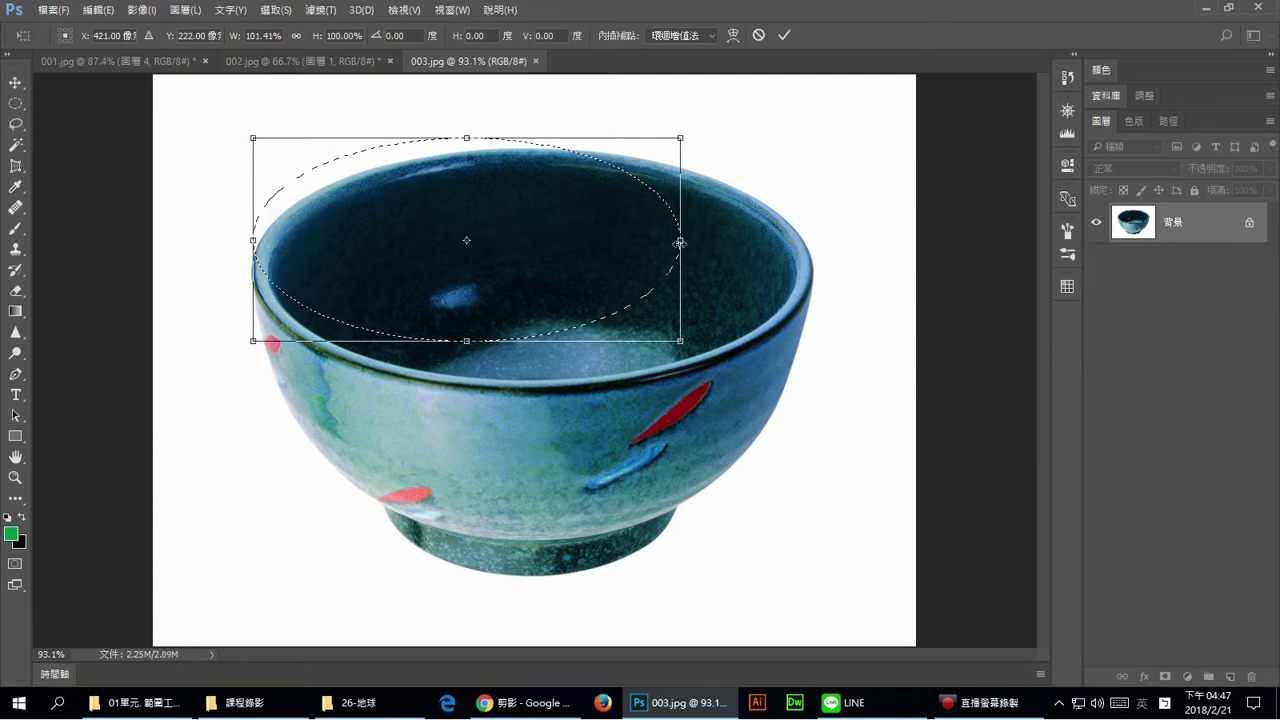
Step: Widen, heighten and tilt the oval selection to 133.04% × 109.85% around the rim
{"action": "left_click_drag", "start_coordinate": [679, 243], "coordinate": [813, 243]}
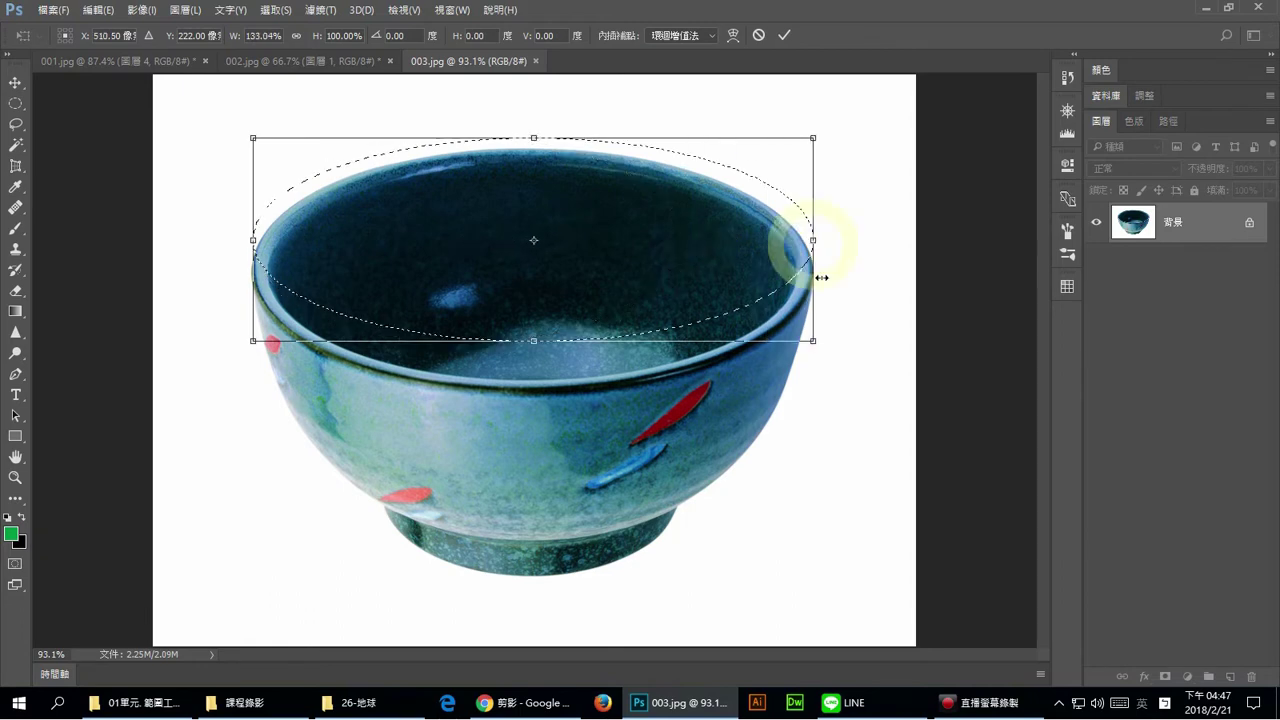
{"action": "left_click_drag", "start_coordinate": [534, 137], "coordinate": [541, 149]}
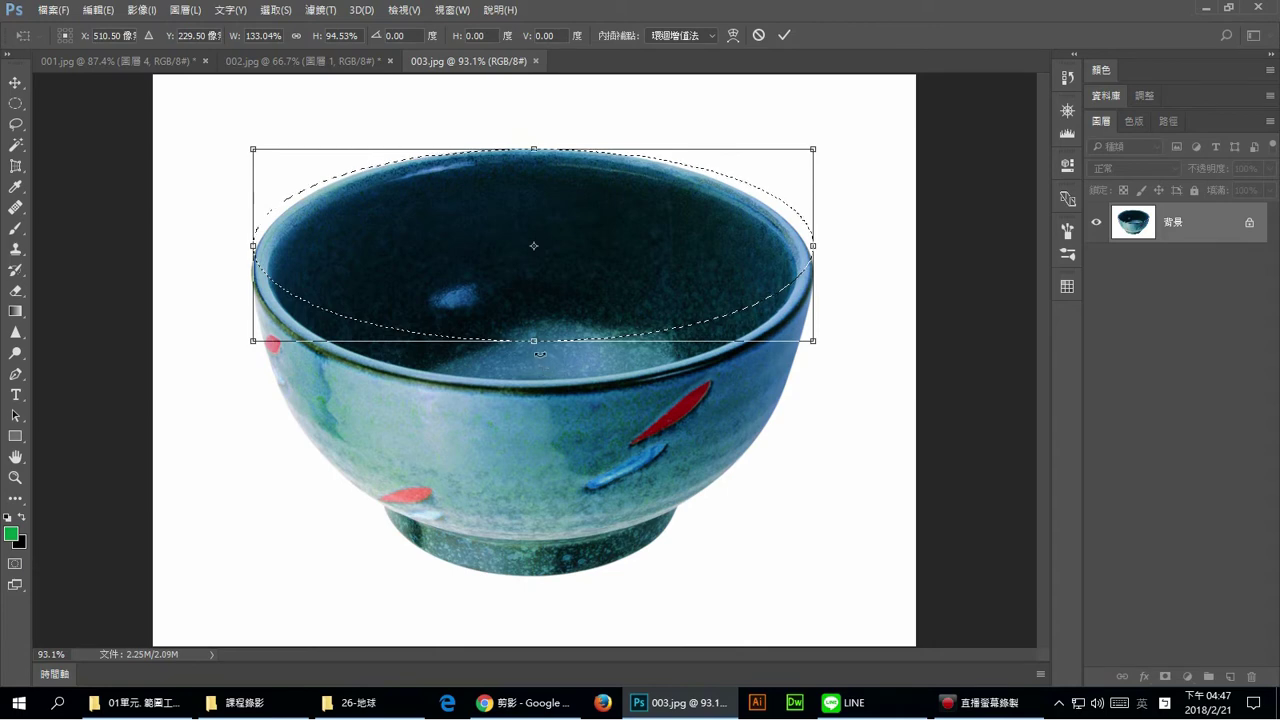
{"action": "left_click_drag", "start_coordinate": [540, 342], "coordinate": [541, 376]}
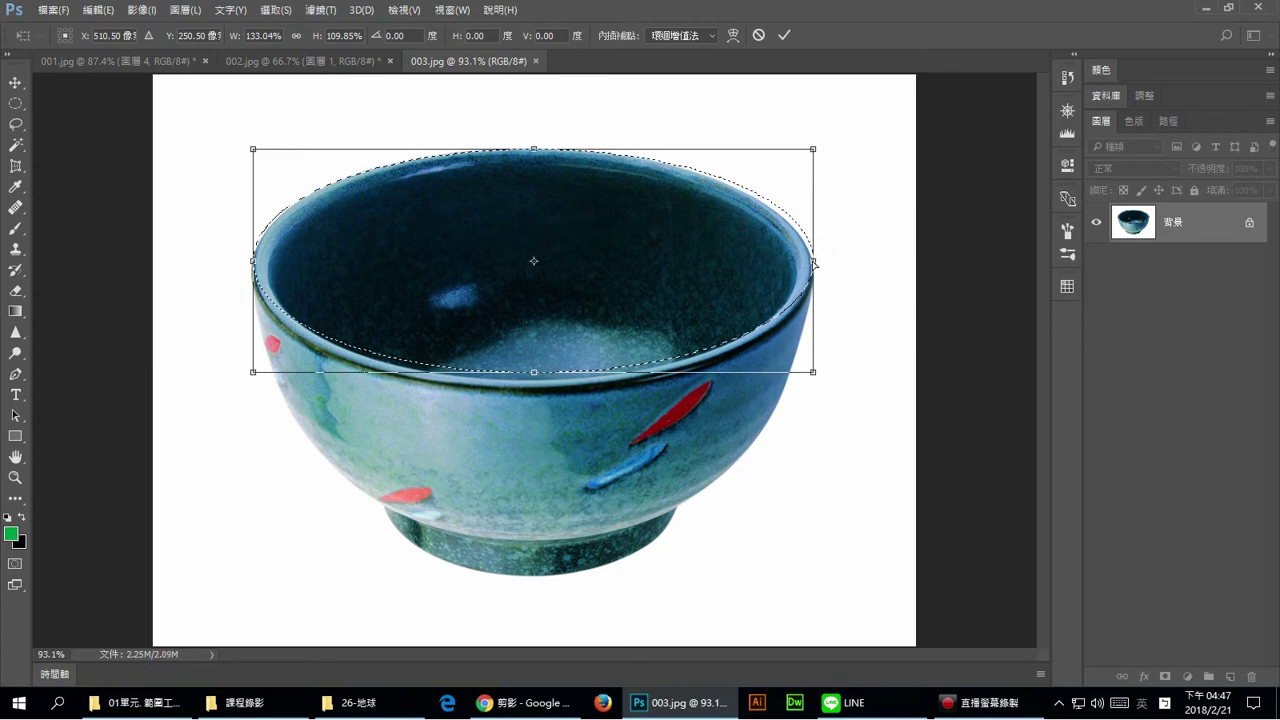
{"action": "left_click_drag", "start_coordinate": [818, 263], "coordinate": [813, 266]}
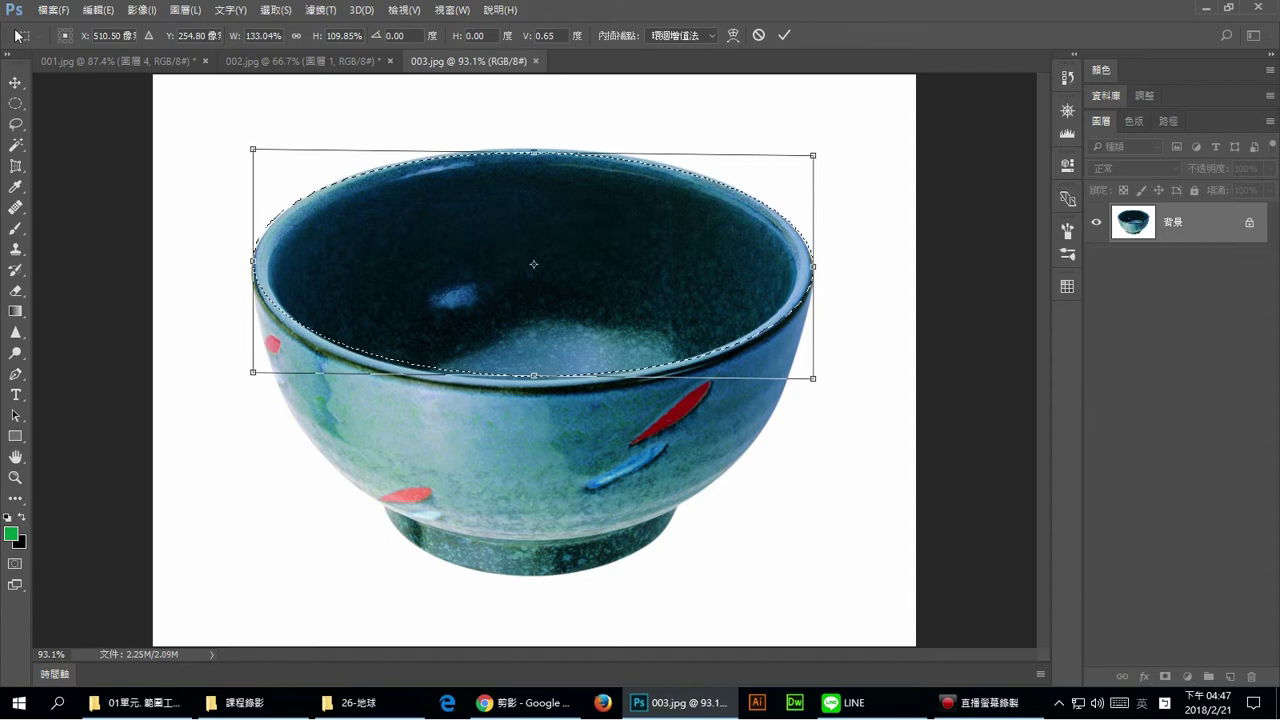
{"action": "left_click", "coordinate": [100, 12]}
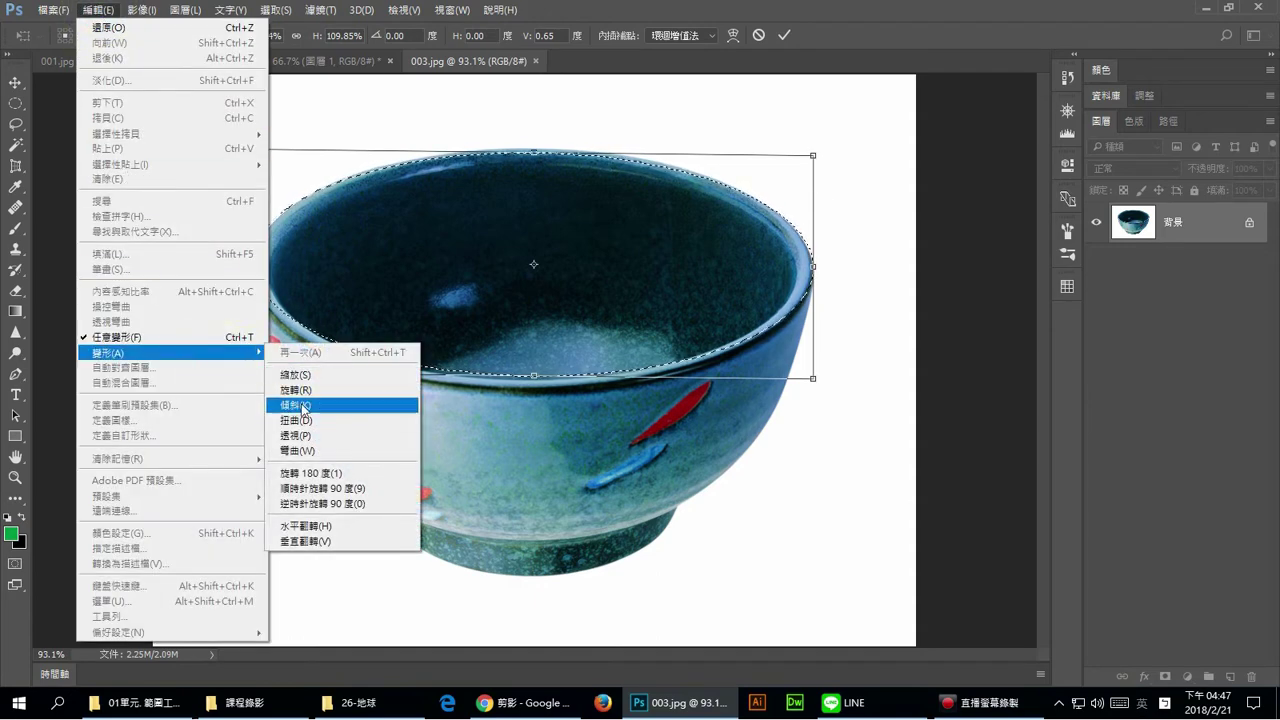
{"action": "mouse_move", "coordinate": [168, 353]}
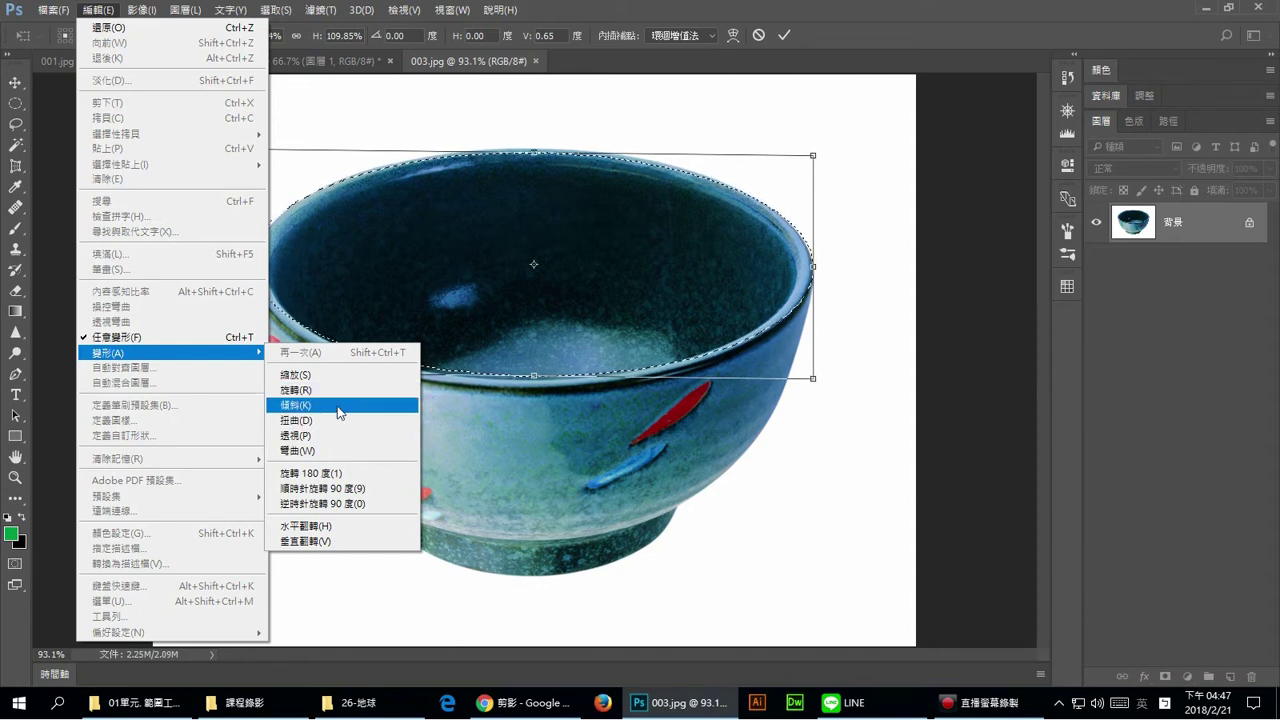
Step: Fine-tune the selection's top edge, left side and corner, then commit at 133.04% × 111.02%, 0.41° tilt
{"action": "left_click", "coordinate": [736, 304]}
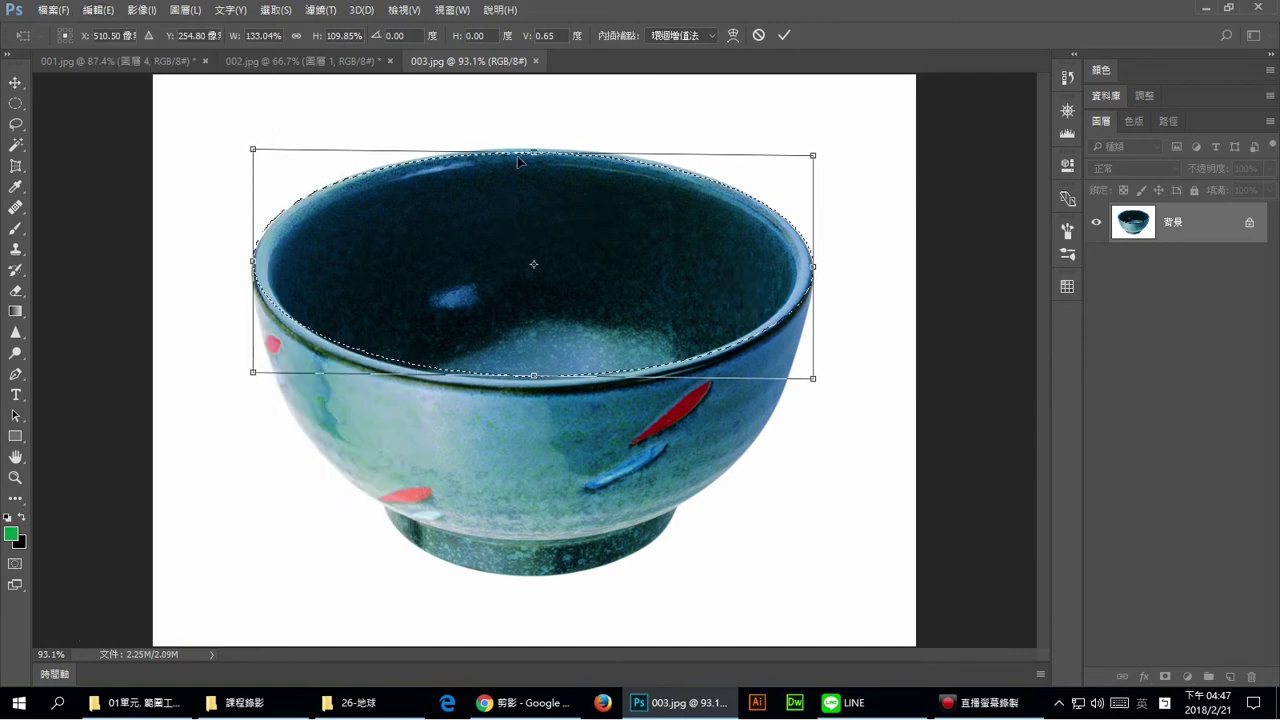
{"action": "left_click_drag", "start_coordinate": [531, 153], "coordinate": [533, 148]}
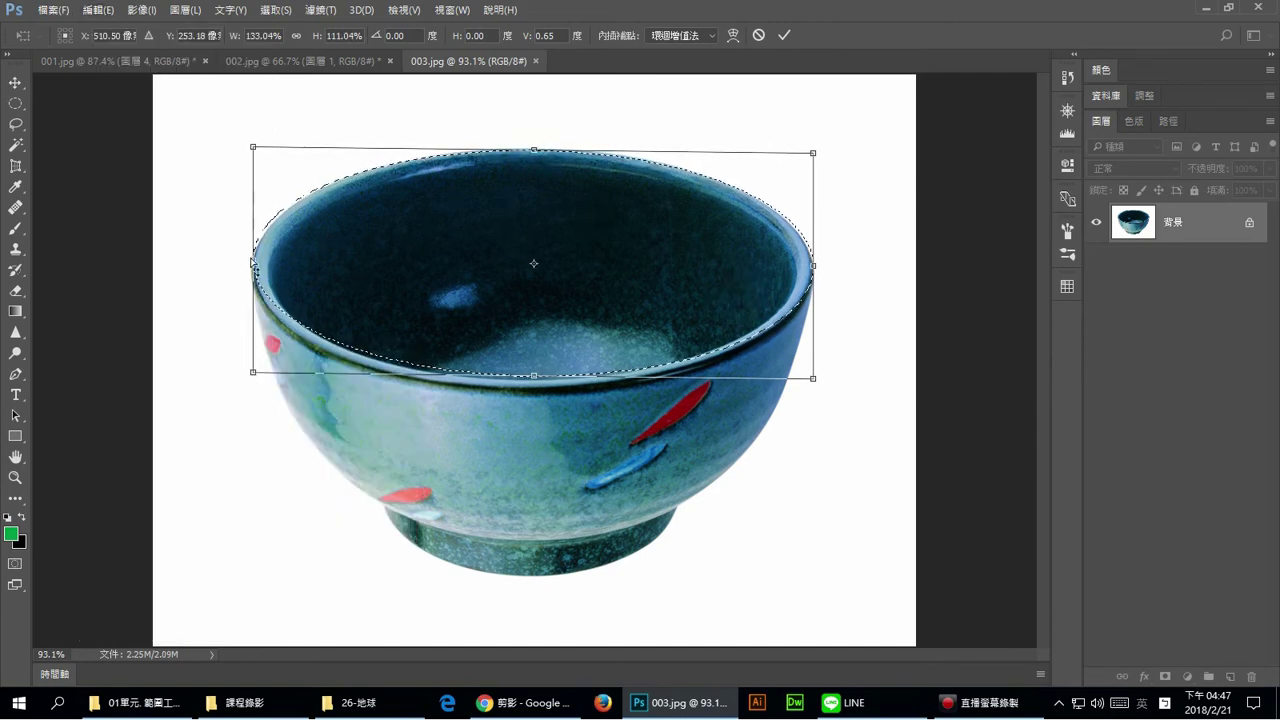
{"action": "left_click_drag", "start_coordinate": [252, 263], "coordinate": [253, 266]}
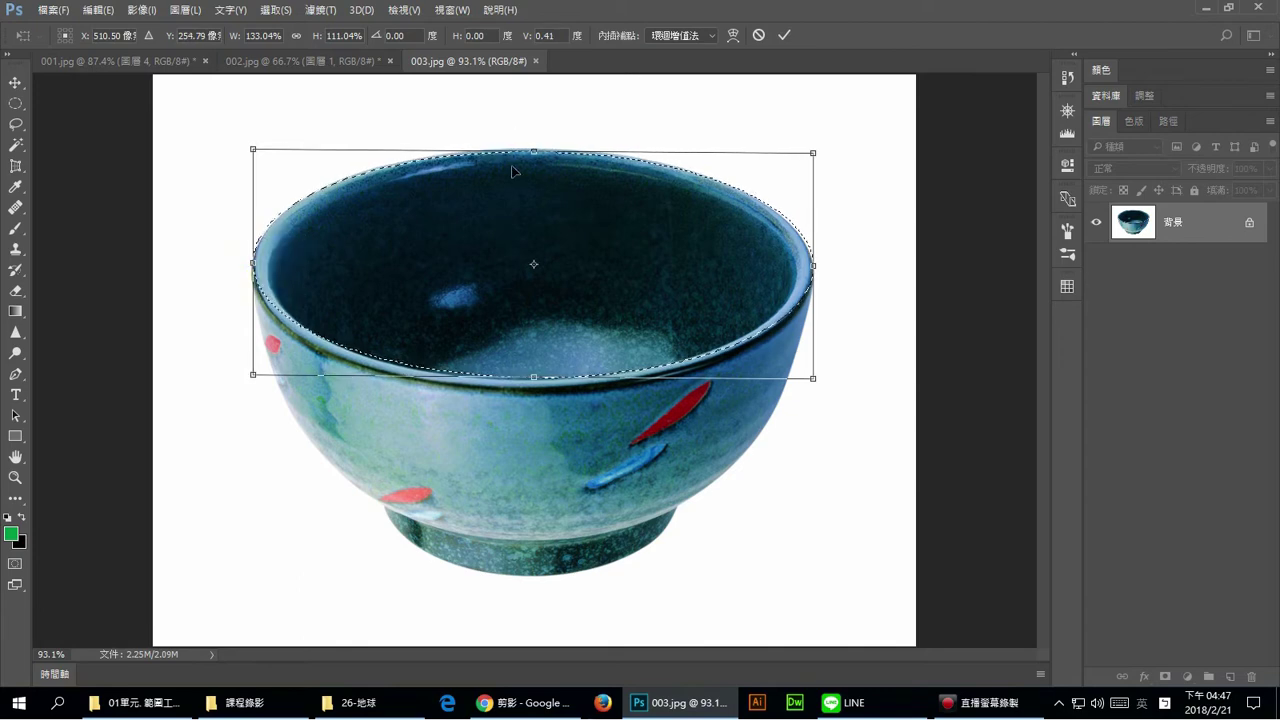
{"action": "left_click_drag", "start_coordinate": [533, 151], "coordinate": [535, 151]}
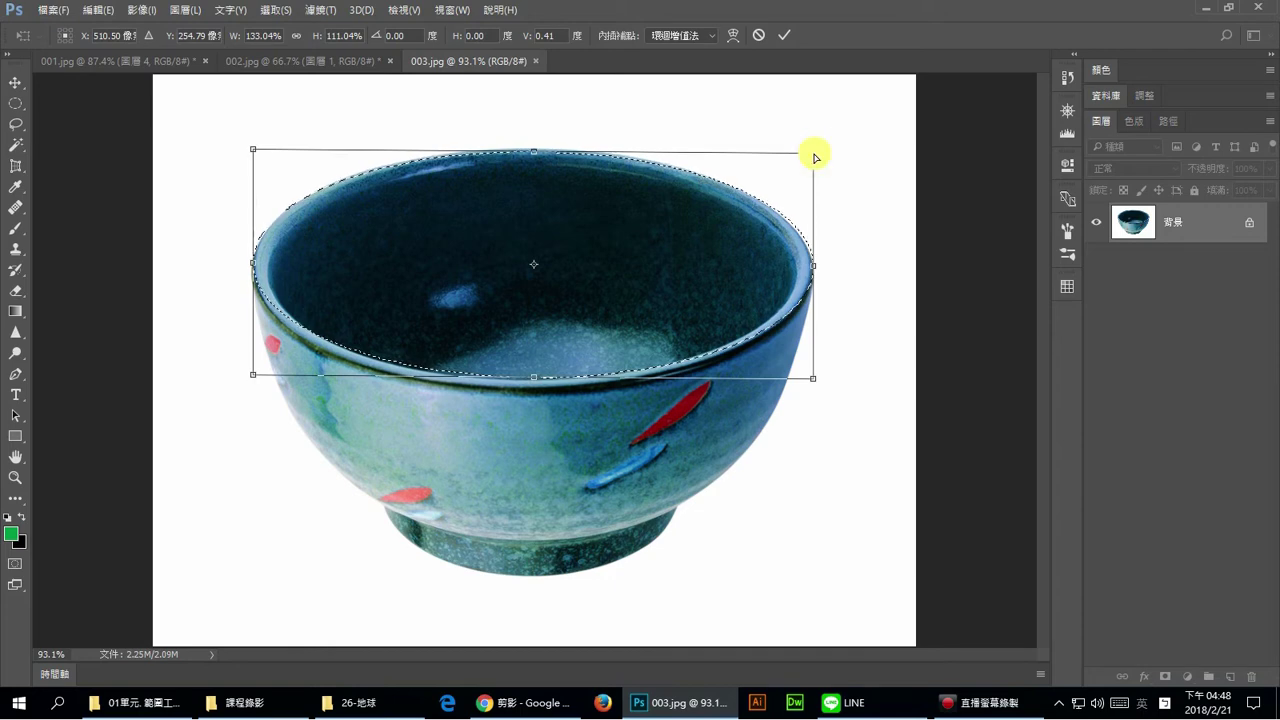
{"action": "left_click_drag", "start_coordinate": [815, 156], "coordinate": [812, 150]}
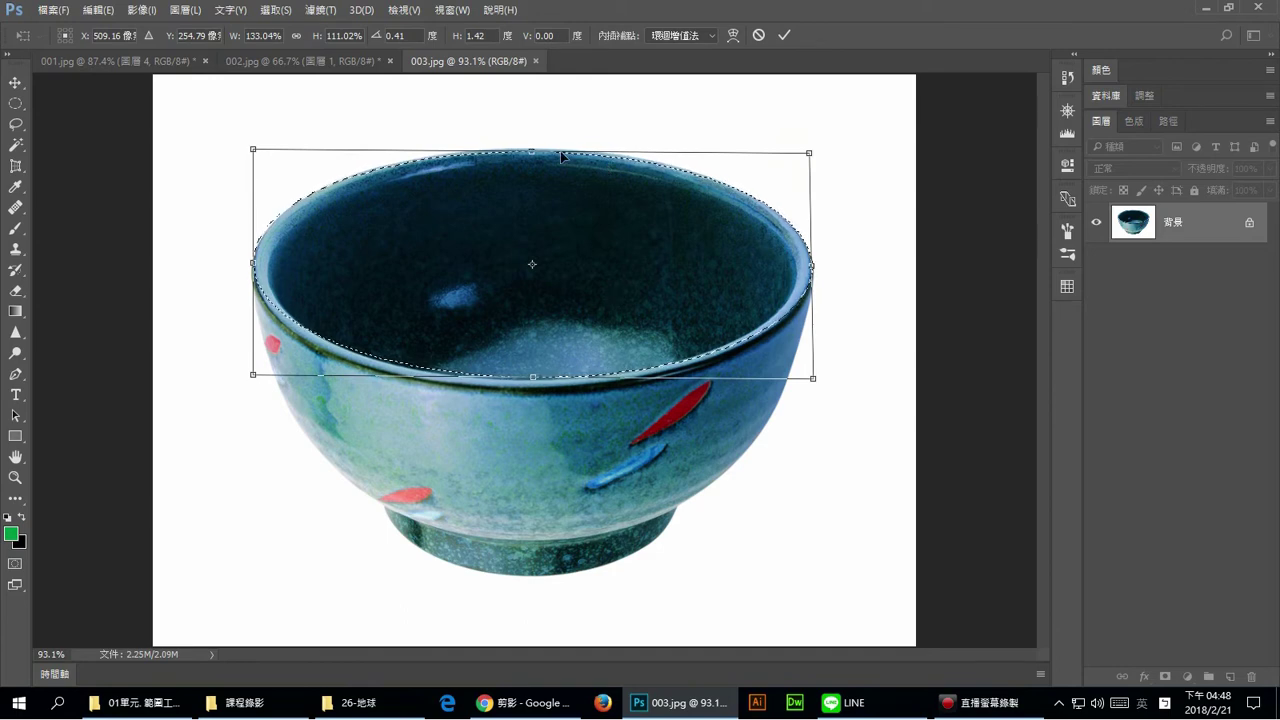
{"action": "left_click", "coordinate": [784, 35]}
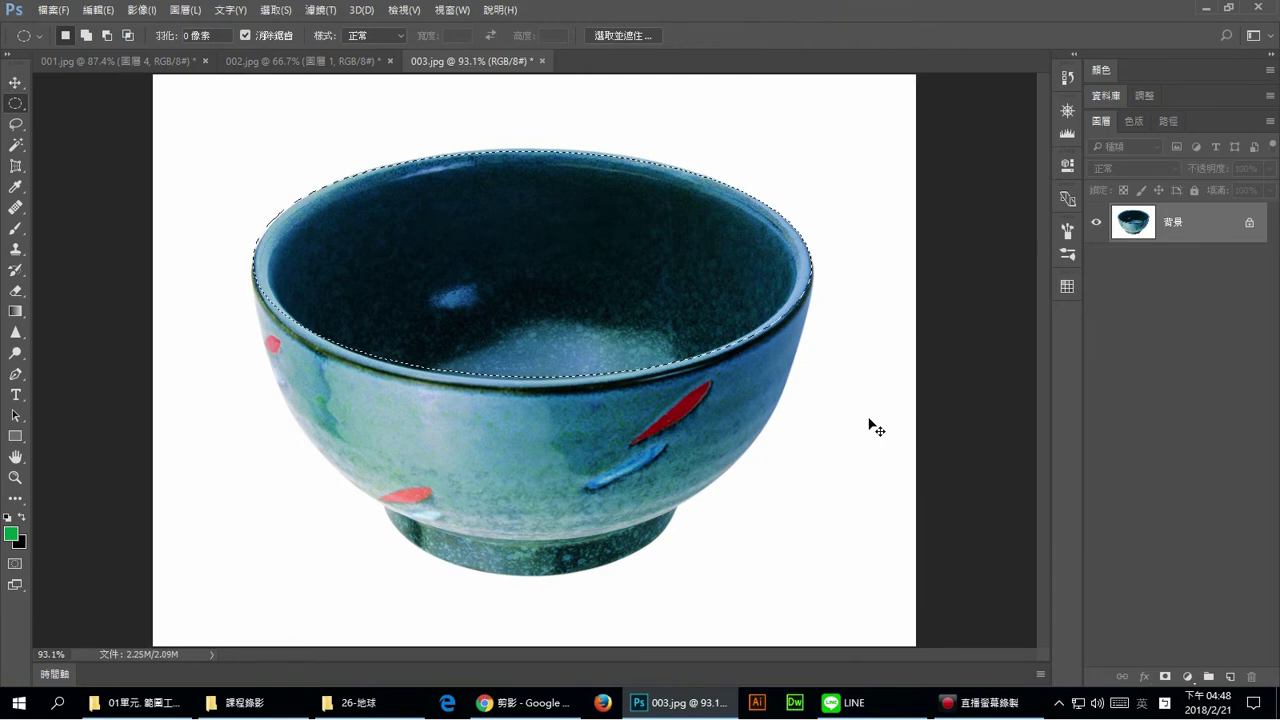
Step: Copy the rim selection onto Layer 1 and toggle the Background to check it
{"action": "key", "text": "ctrl+j"}
{"action": "left_click", "coordinate": [1099, 281]}
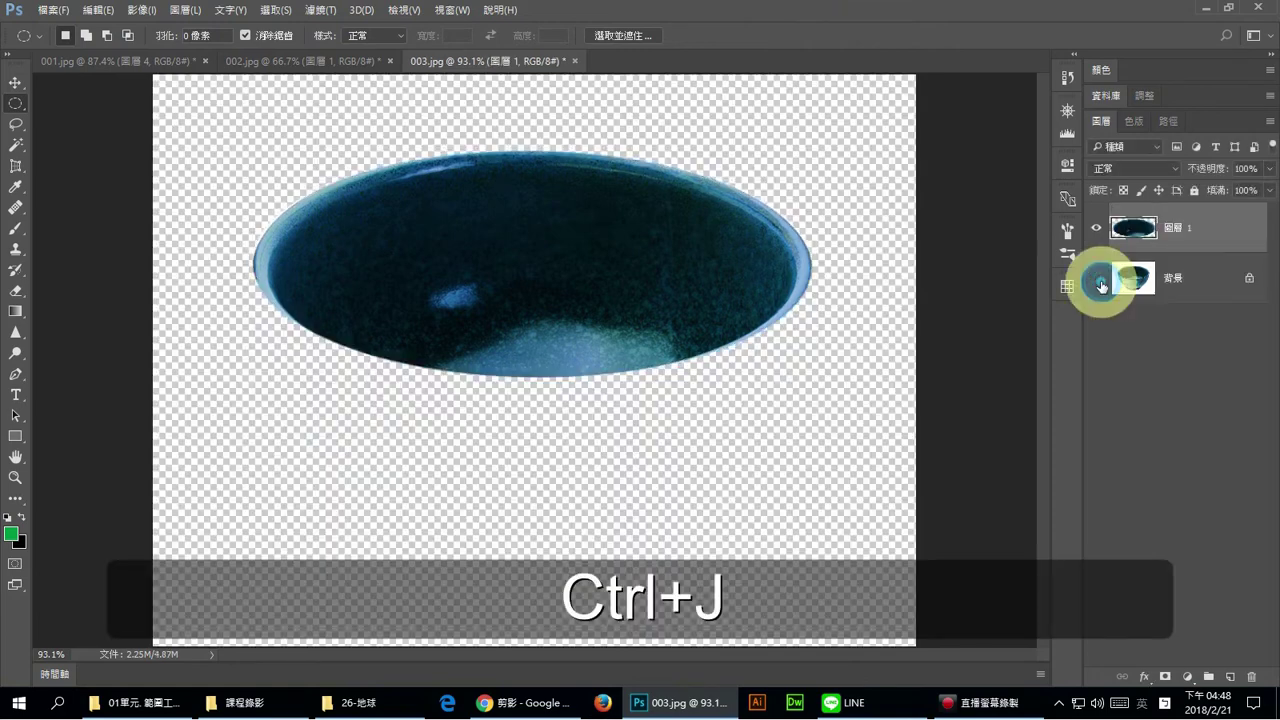
{"action": "left_click", "coordinate": [1097, 280]}
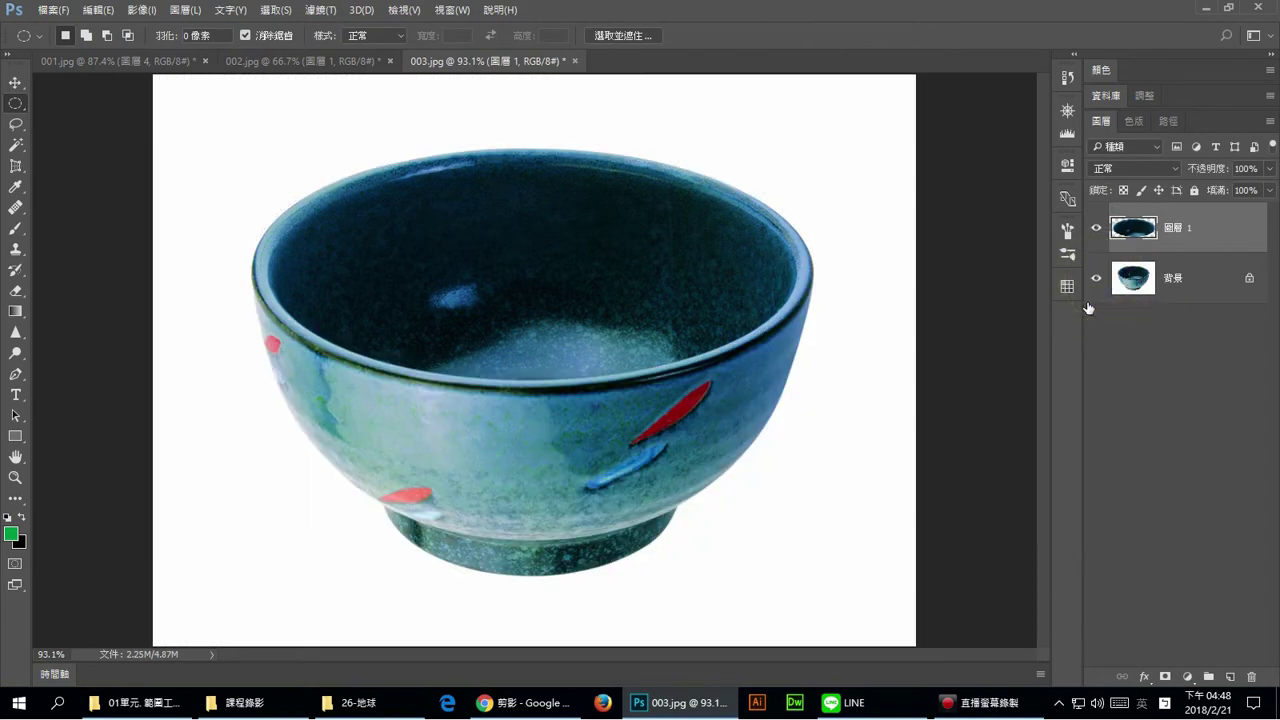
Step: Draw a larger elliptical selection around the bowl body and start transforming it
{"action": "left_click", "coordinate": [15, 103]}
{"action": "left_click_drag", "start_coordinate": [250, 123], "coordinate": [800, 506]}
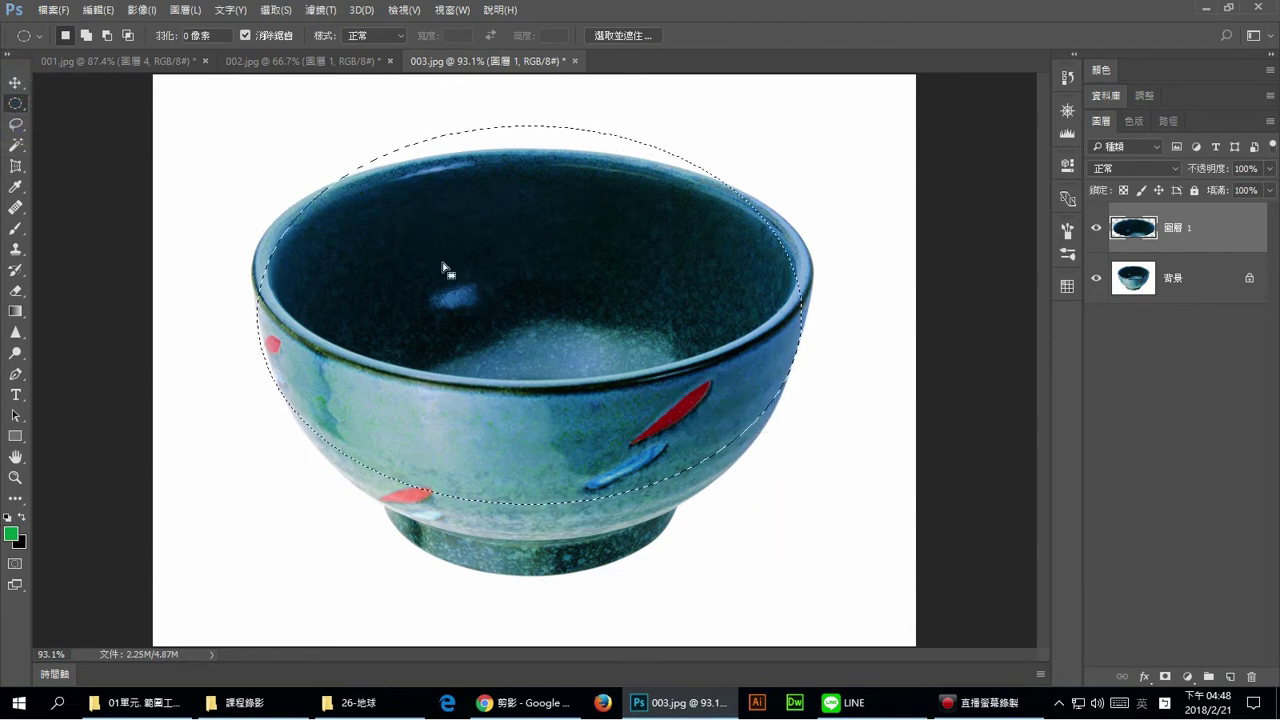
{"action": "left_click", "coordinate": [276, 10]}
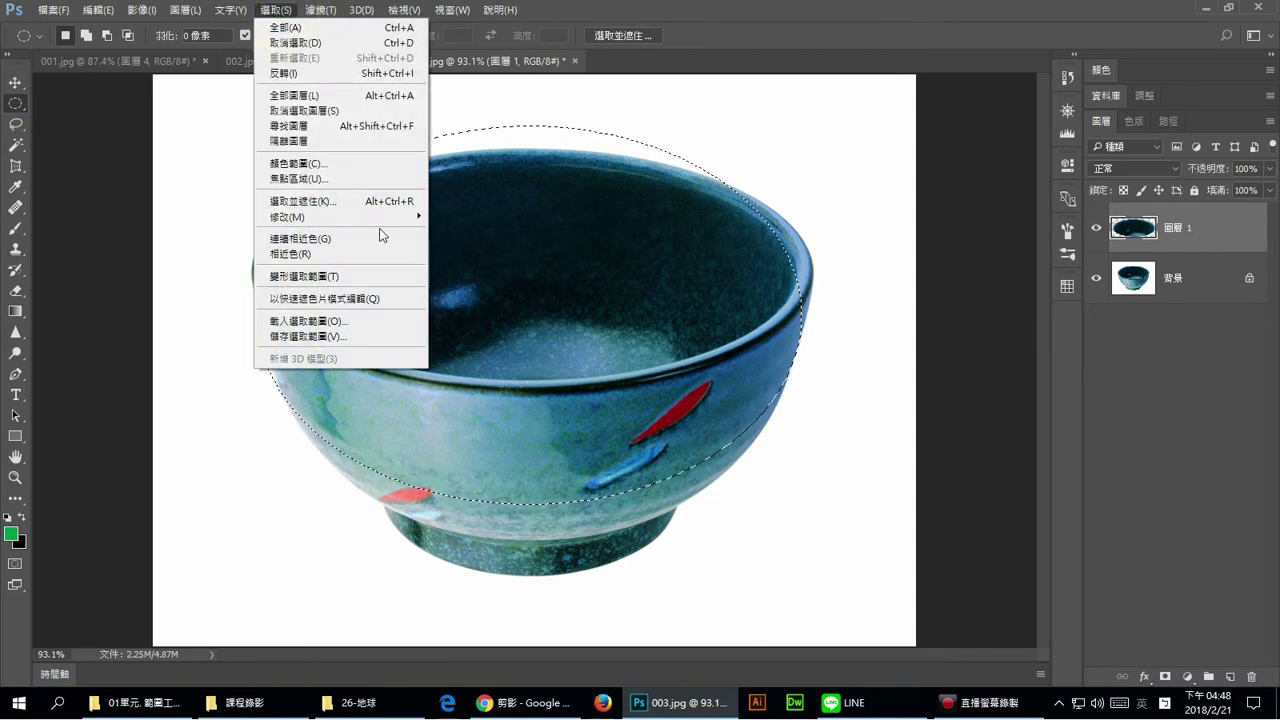
{"action": "left_click", "coordinate": [370, 276]}
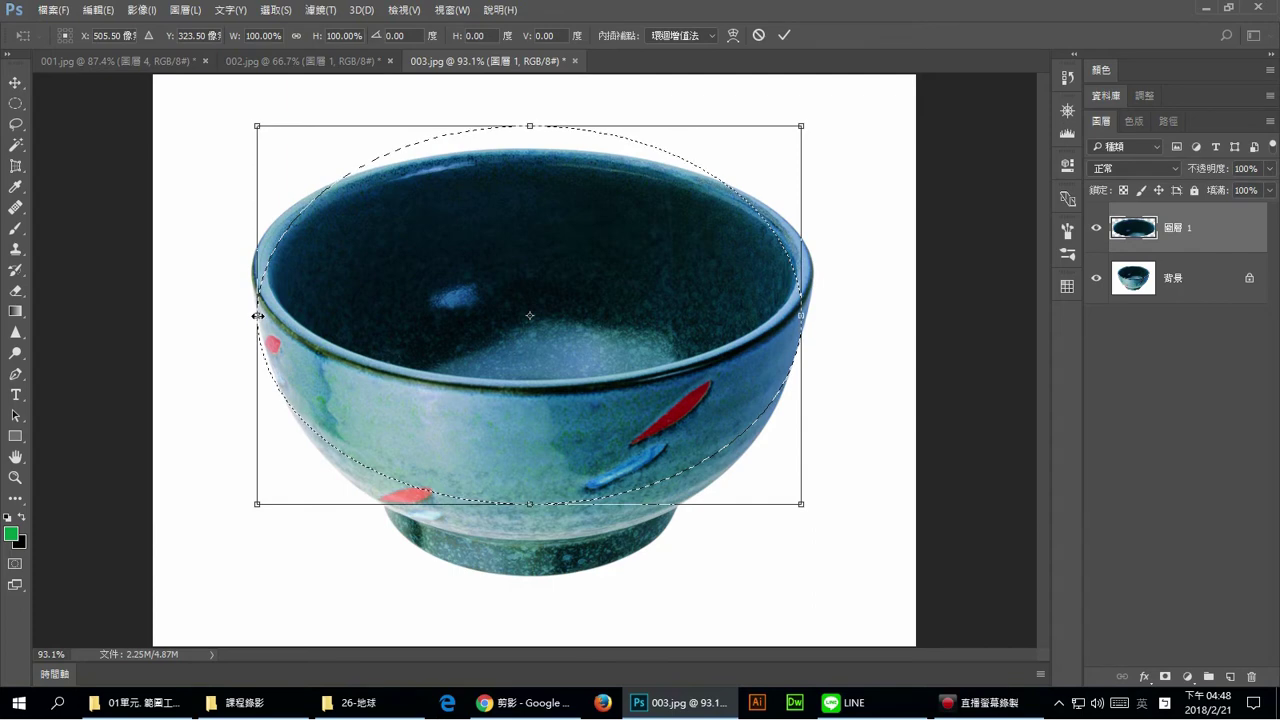
Step: Stretch the large oval to wrap the bowl body and commit at 101.92% × 132.81%, 1.40° skew
{"action": "left_click_drag", "start_coordinate": [801, 315], "coordinate": [811, 315]}
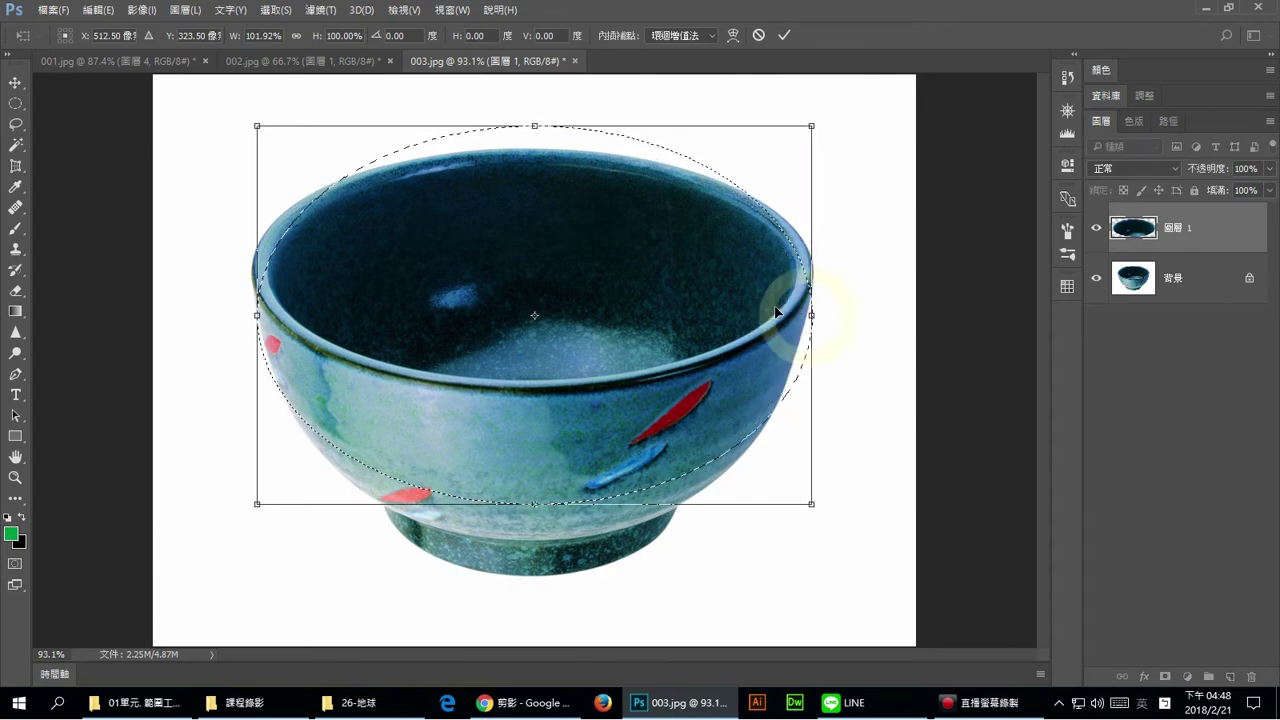
{"action": "left_click_drag", "start_coordinate": [540, 504], "coordinate": [535, 539]}
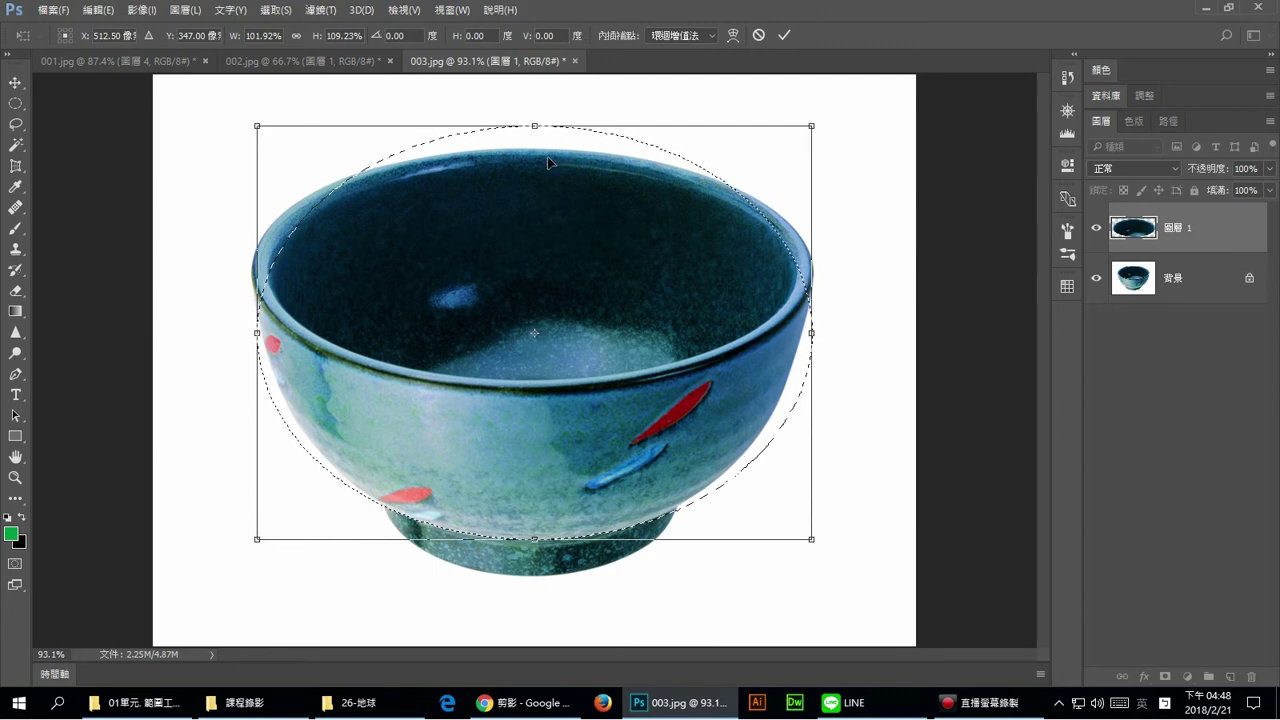
{"action": "key", "text": "ctrl+minus"}
{"action": "left_click_drag", "start_coordinate": [536, 193], "coordinate": [540, 160]}
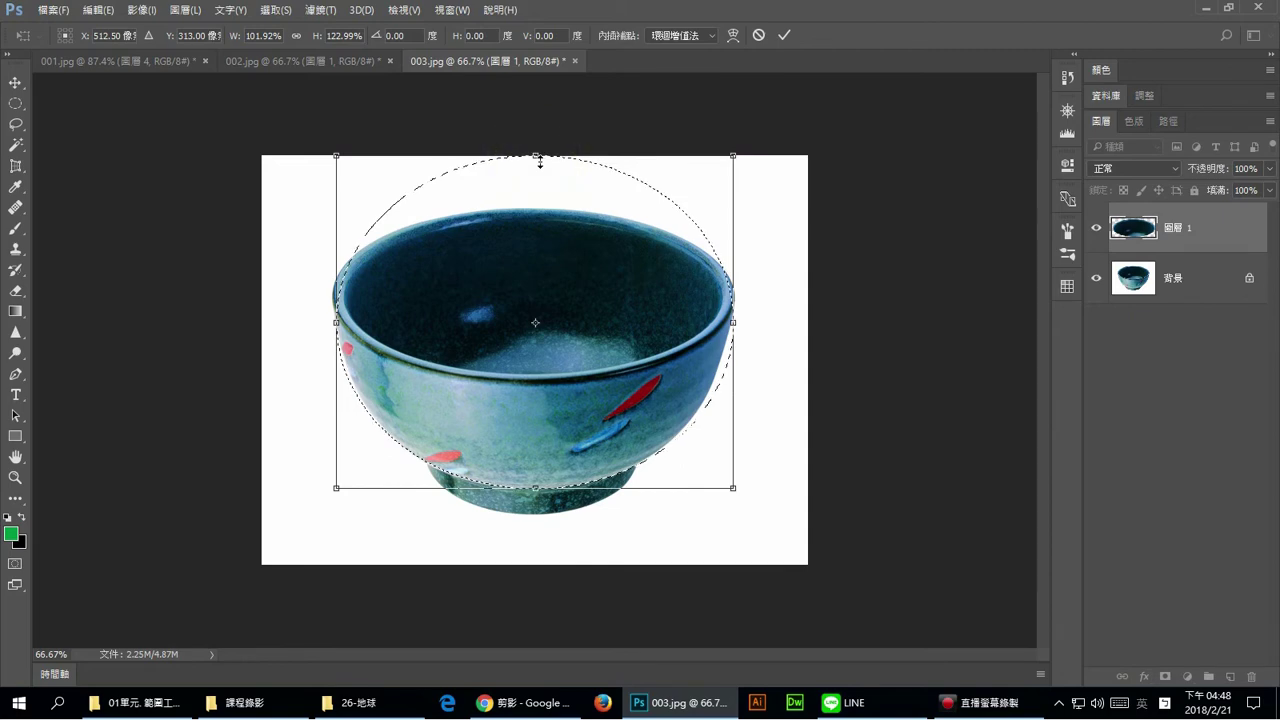
{"action": "left_click_drag", "start_coordinate": [540, 157], "coordinate": [540, 143]}
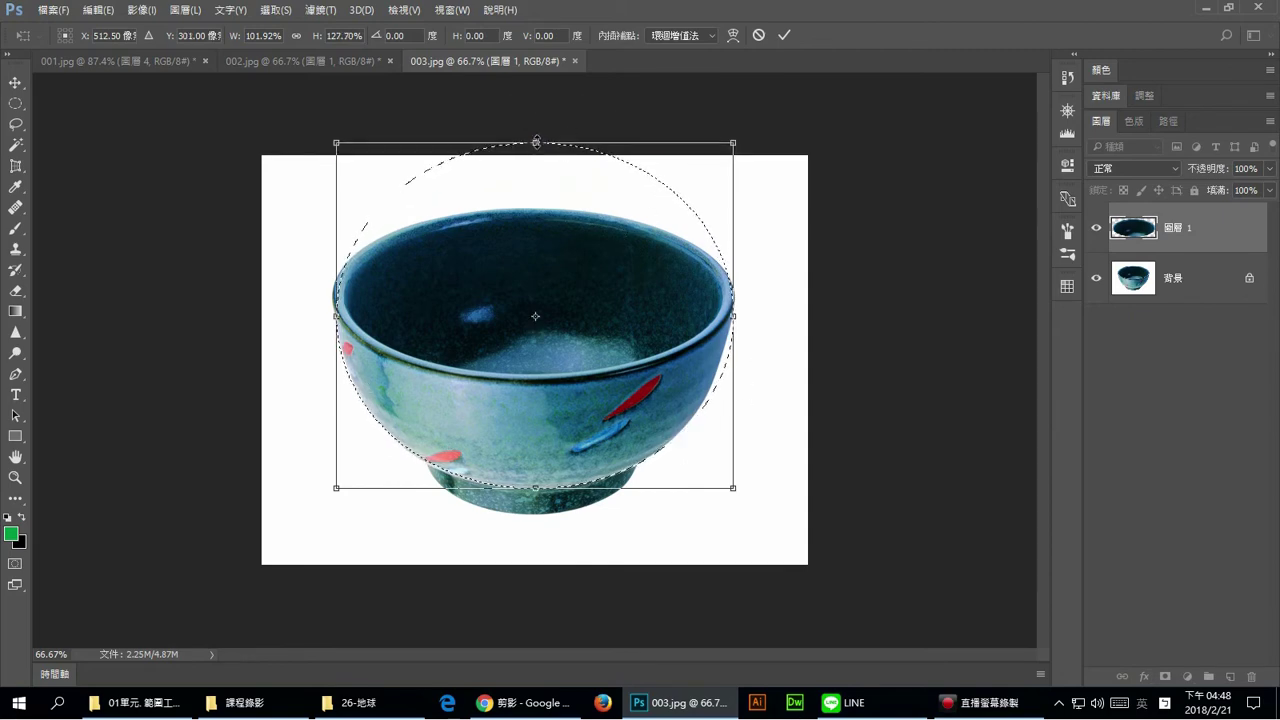
{"action": "left_click_drag", "start_coordinate": [536, 143], "coordinate": [538, 128]}
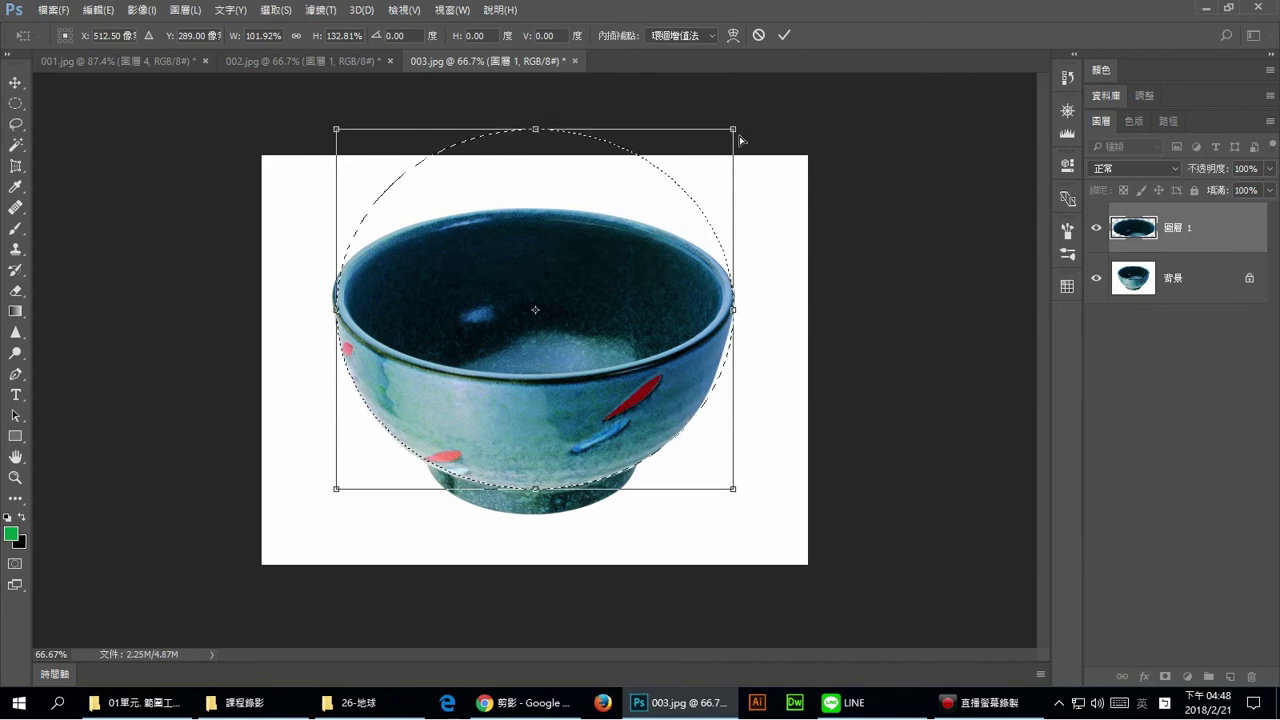
{"action": "left_click_drag", "start_coordinate": [737, 129], "coordinate": [722, 128]}
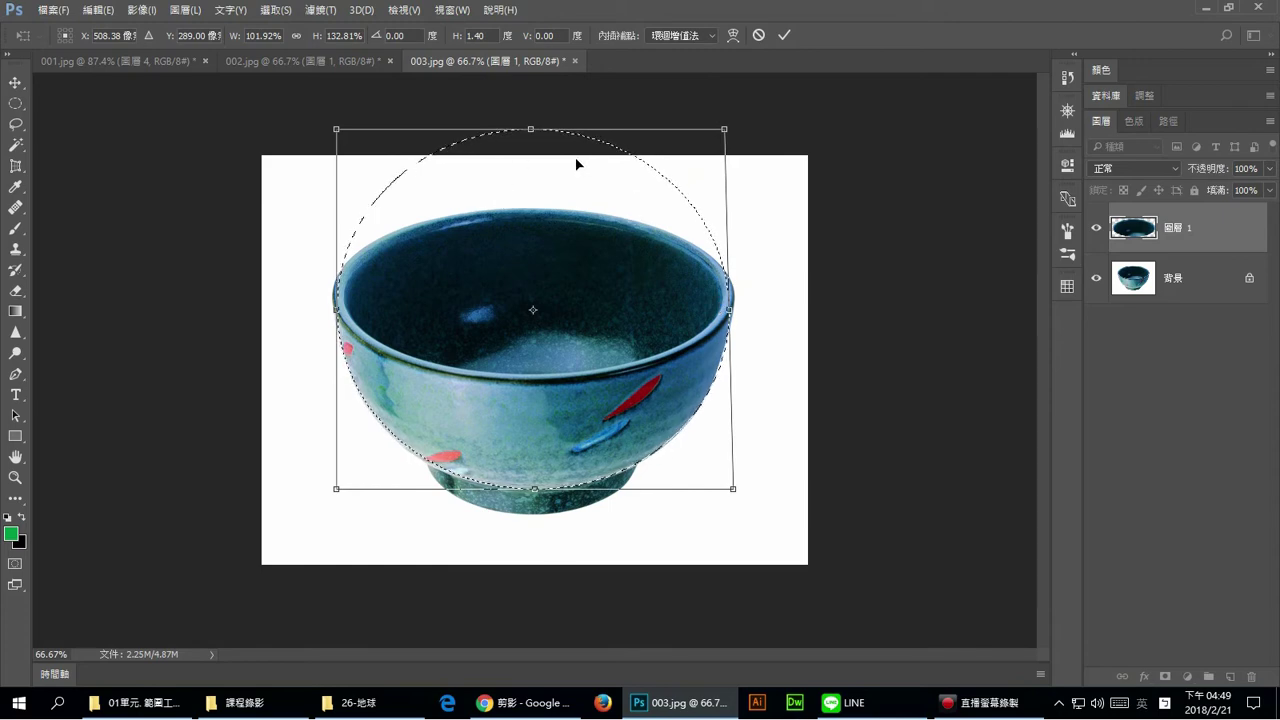
{"action": "left_click", "coordinate": [785, 36]}
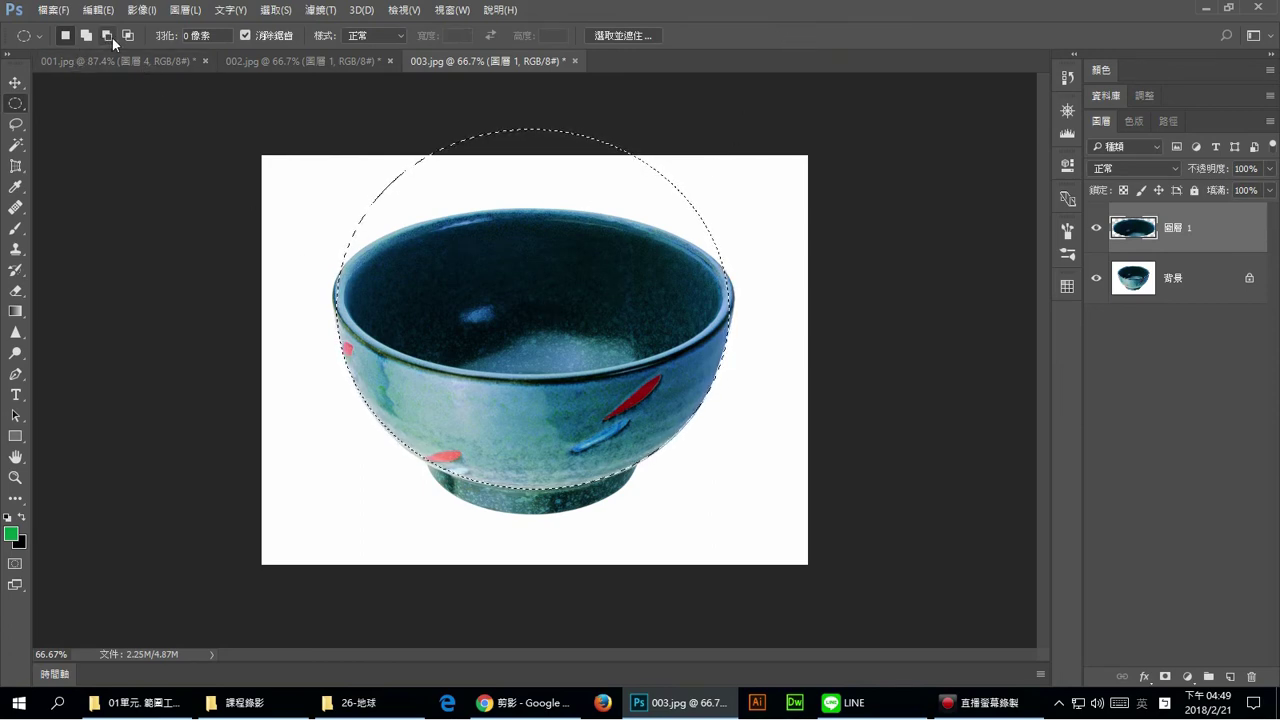
{"action": "left_click", "coordinate": [17, 106]}
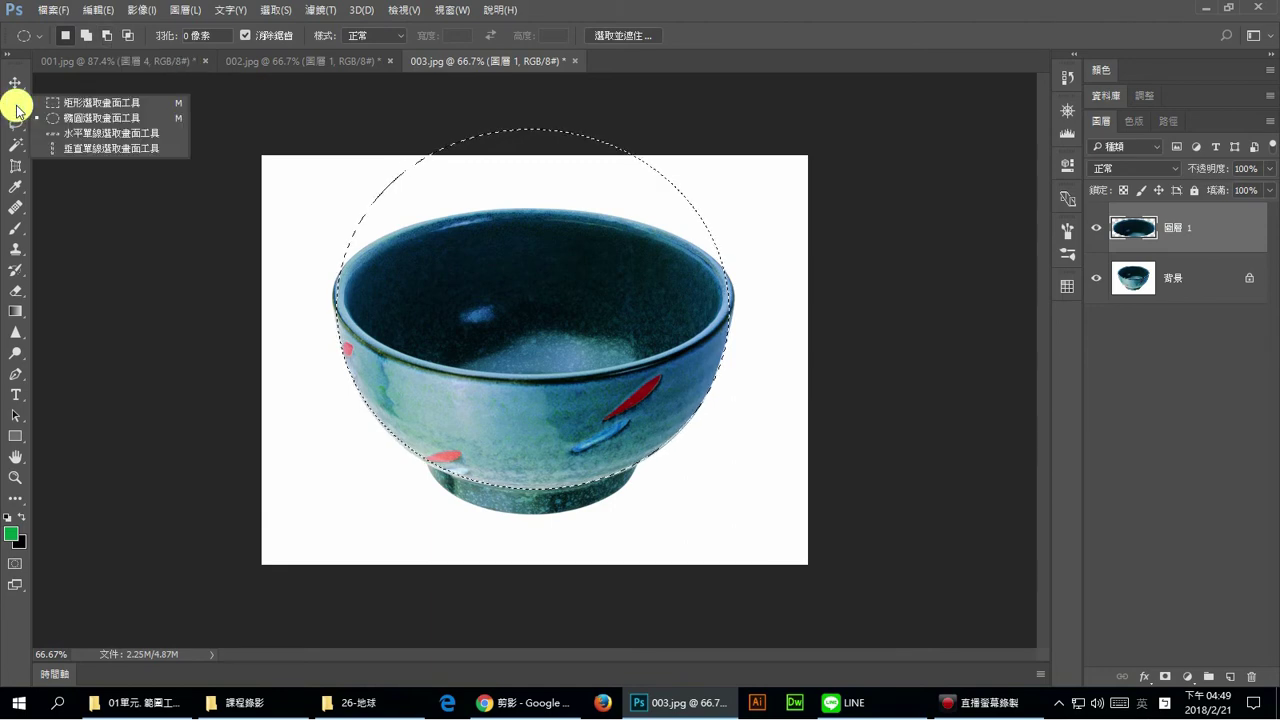
Step: Subtract a rectangle over the oval's upper part, leaving only the bowl body below the rim selected
{"action": "left_click", "coordinate": [118, 104]}
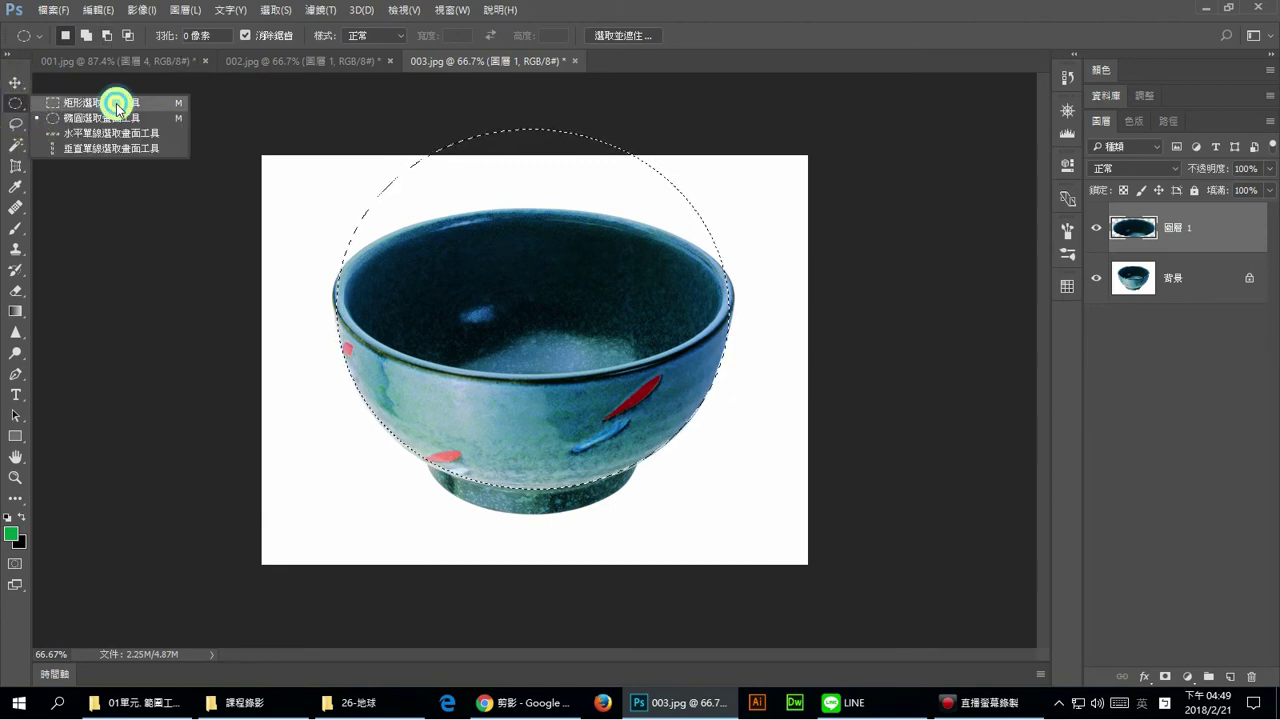
{"action": "left_click", "coordinate": [109, 35]}
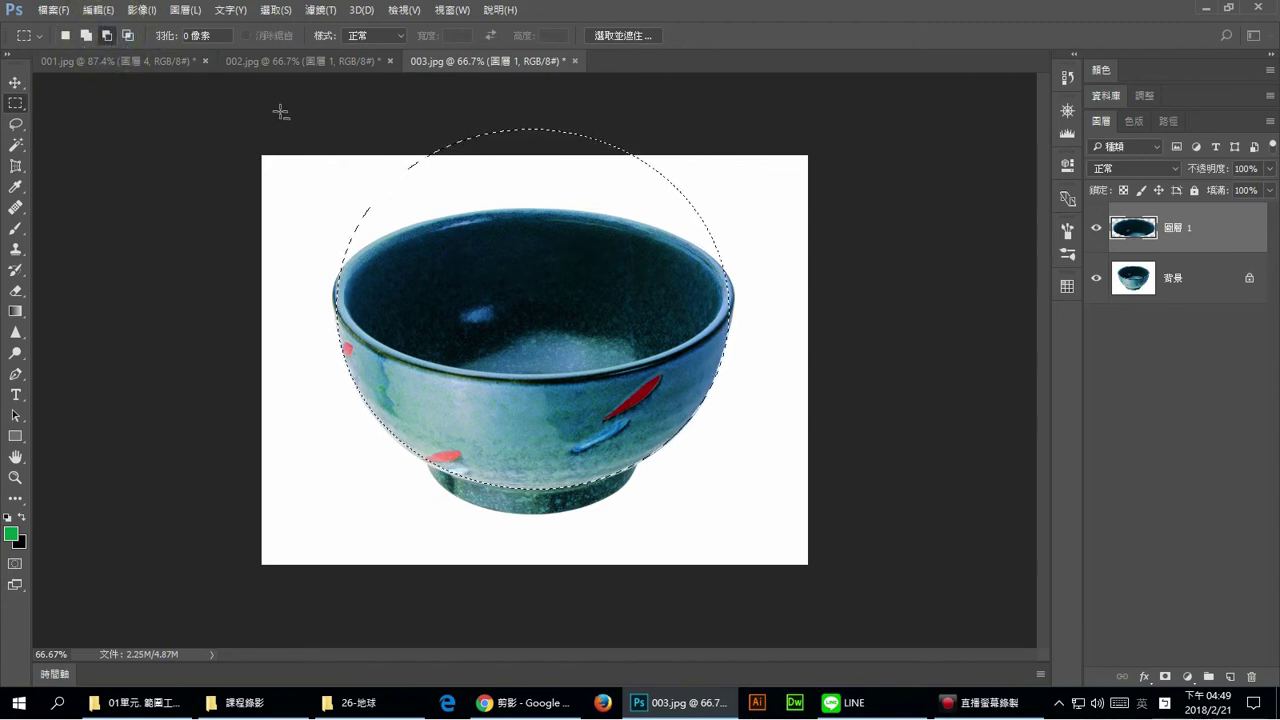
{"action": "left_click_drag", "start_coordinate": [280, 112], "coordinate": [865, 289]}
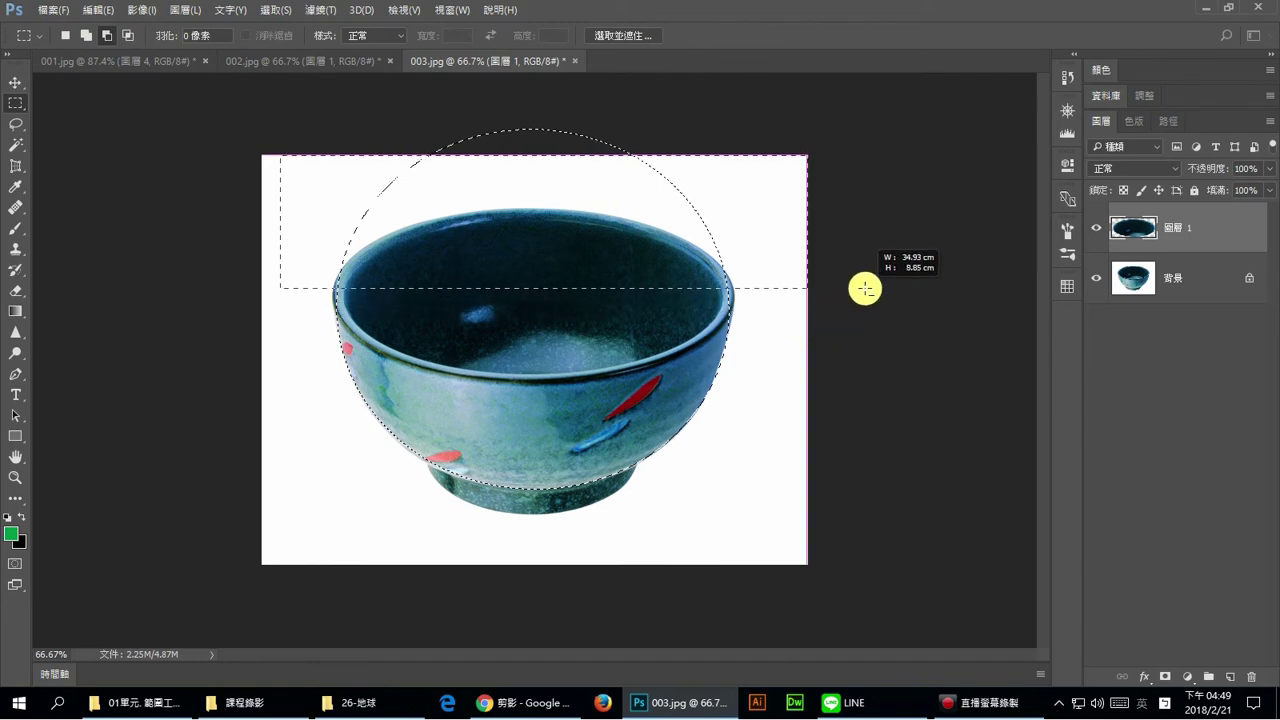
{"action": "left_click_drag", "start_coordinate": [865, 289], "coordinate": [865, 289]}
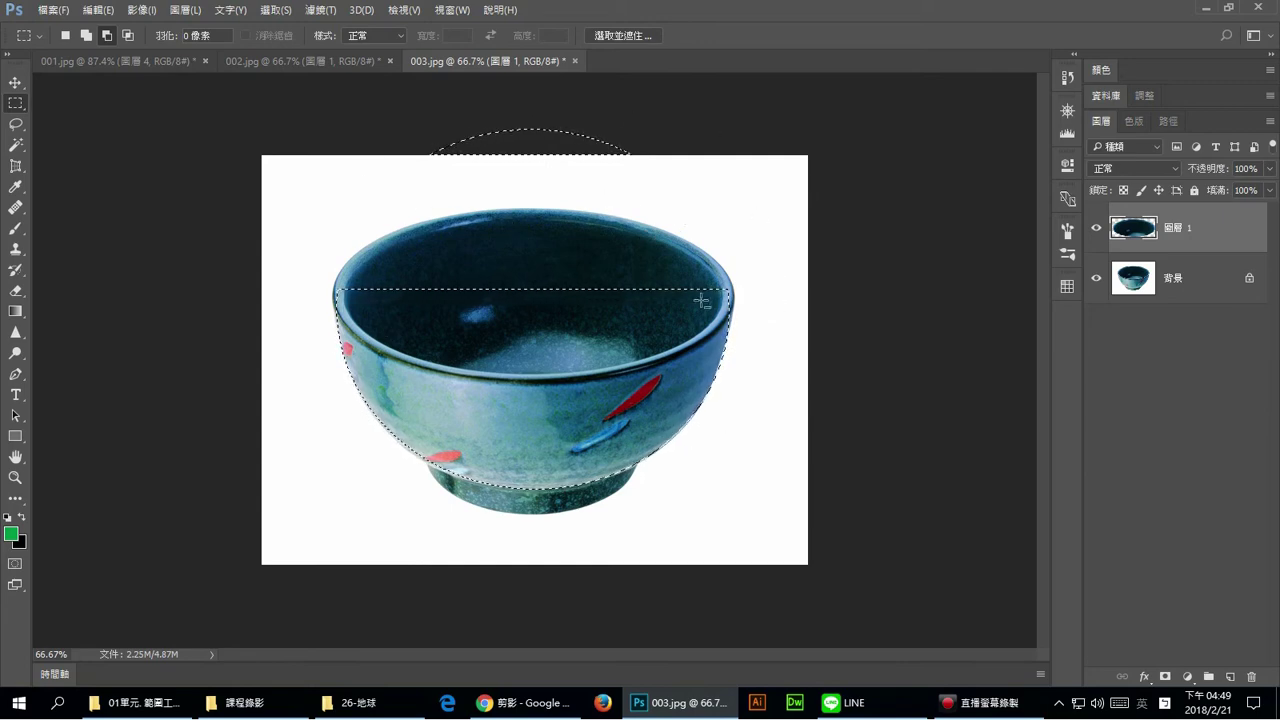
Step: Copy the selected bowl body from 背景 onto 圖層 2, then toggle each layer's visibility to check
{"action": "left_click", "coordinate": [1205, 287]}
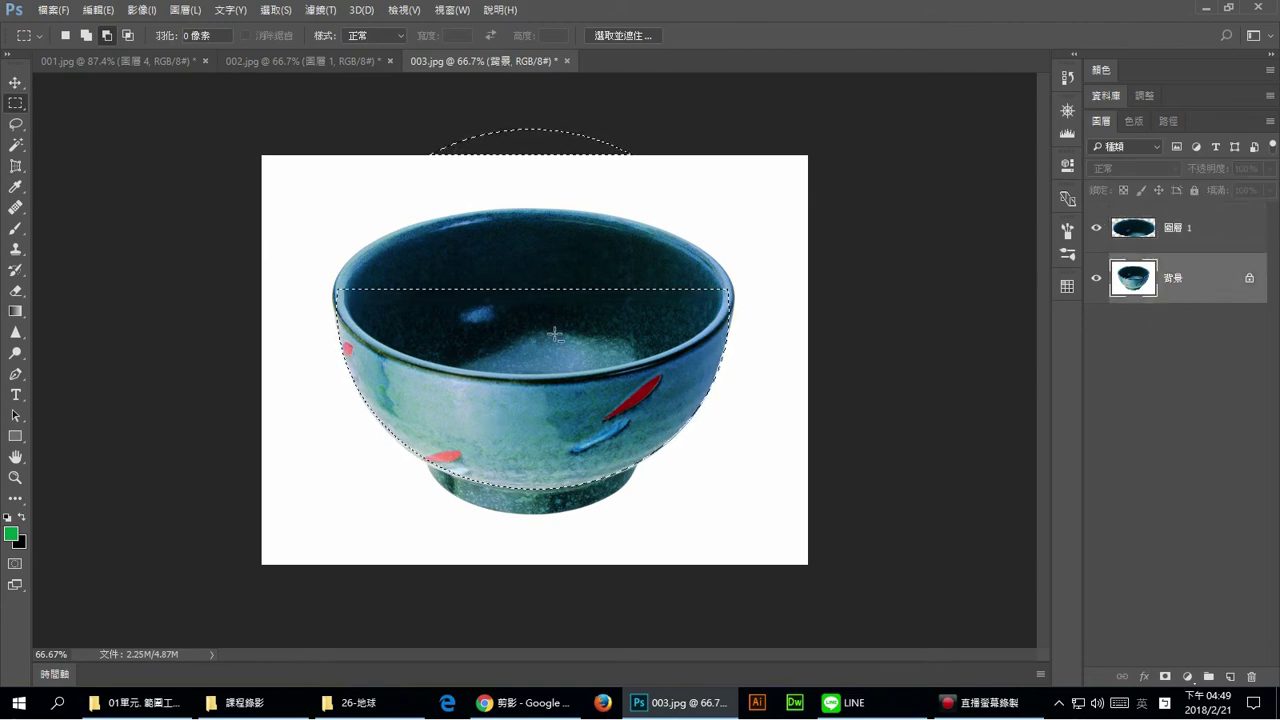
{"action": "key", "text": "ctrl+j"}
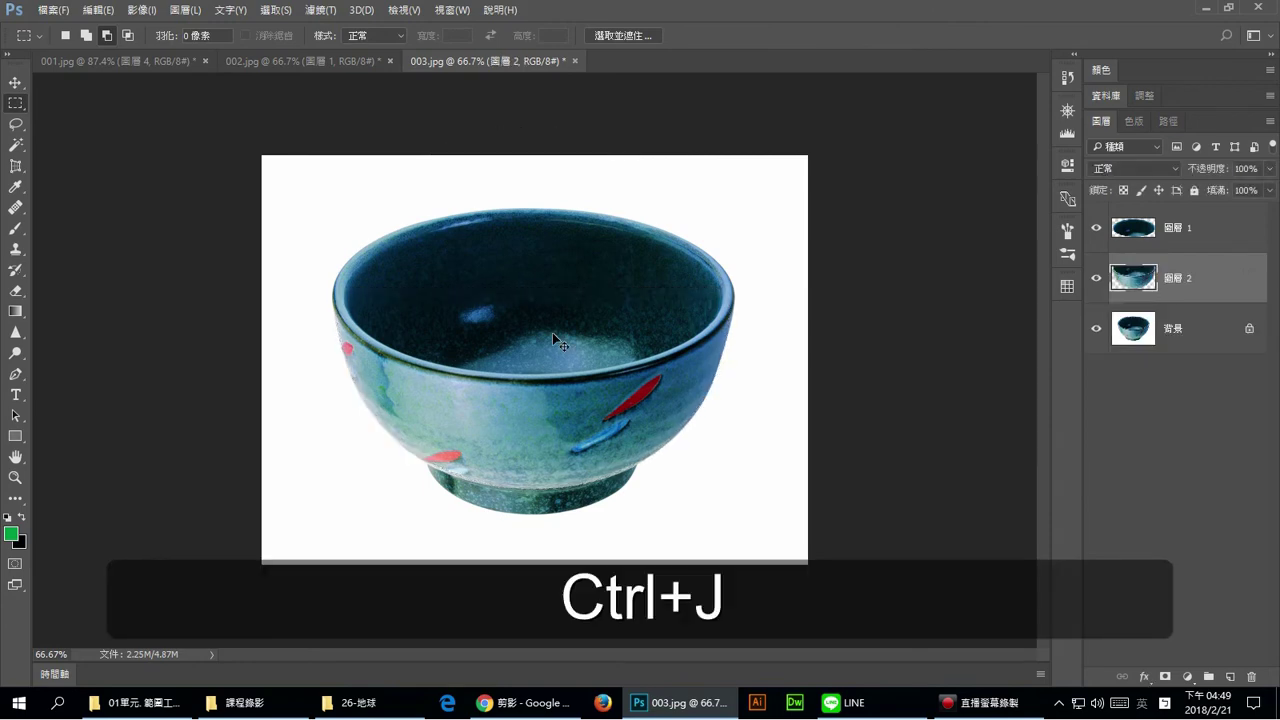
{"action": "left_click", "coordinate": [1096, 278], "text": "alt"}
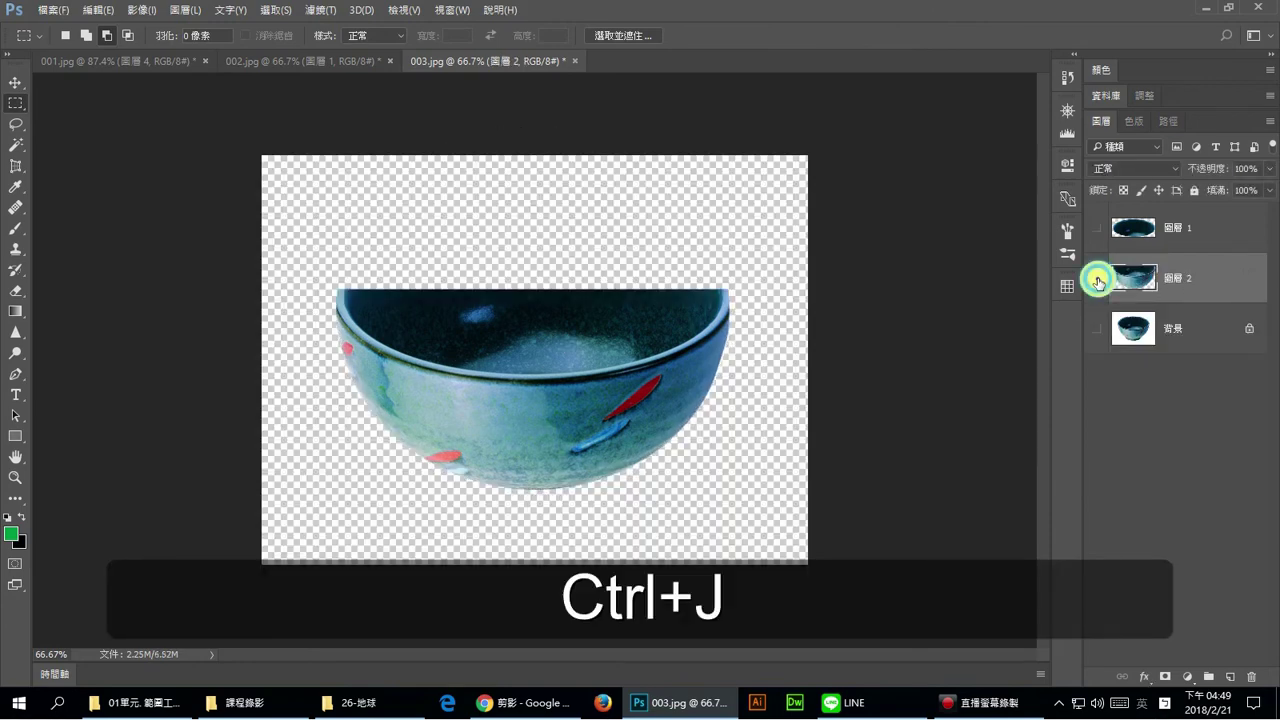
{"action": "left_click", "coordinate": [1096, 278], "text": "alt"}
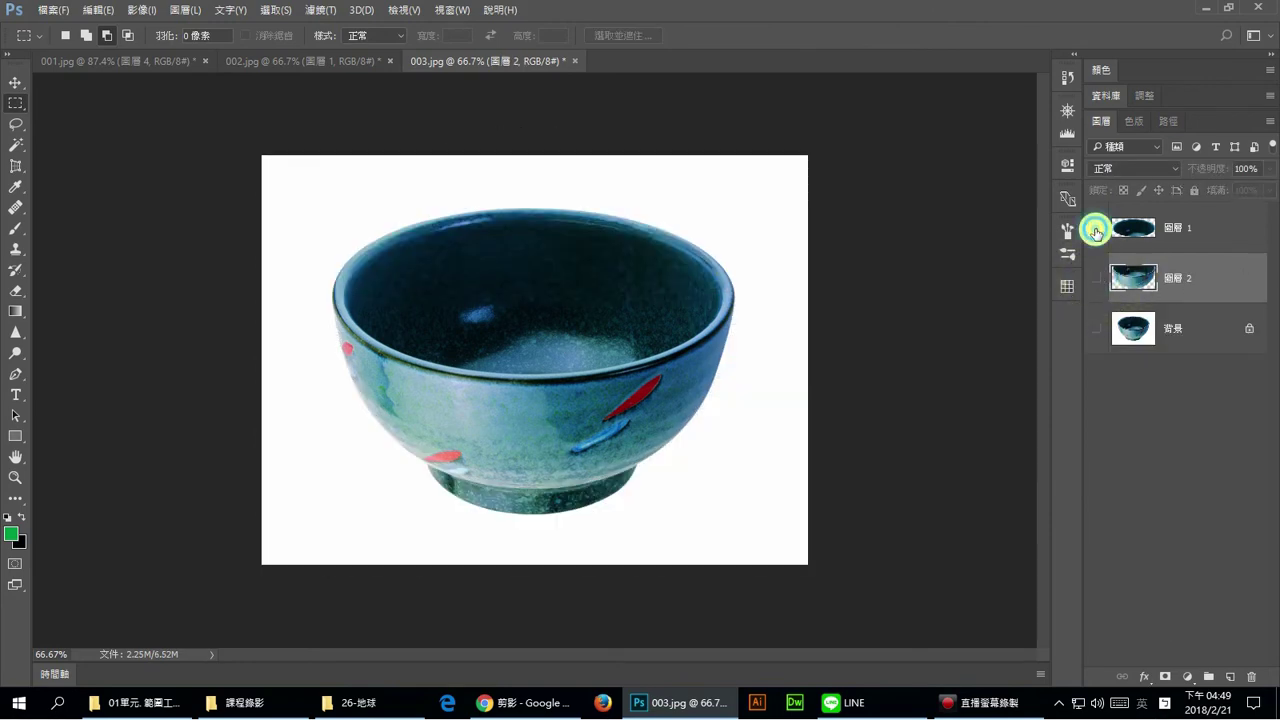
{"action": "left_click", "coordinate": [1096, 228], "text": "alt"}
{"action": "left_click", "coordinate": [1096, 228], "text": "alt"}
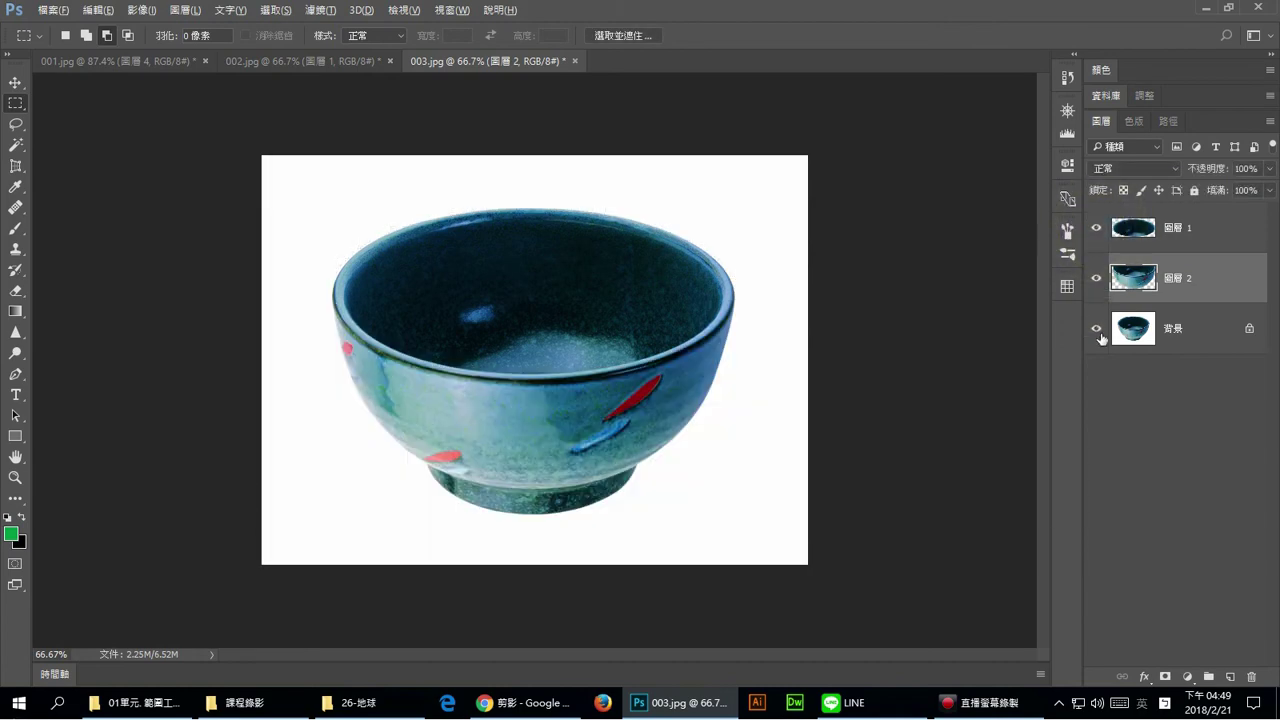
{"action": "left_click", "coordinate": [1098, 334]}
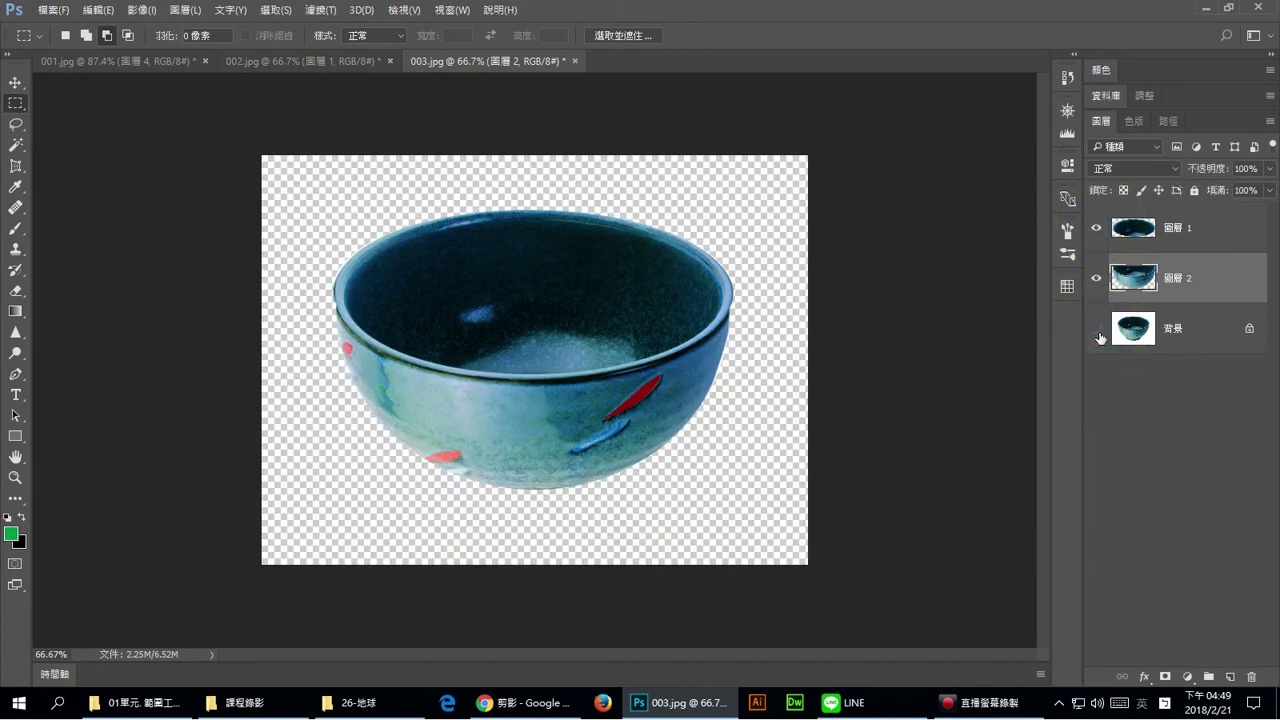
{"action": "left_click", "coordinate": [1097, 330]}
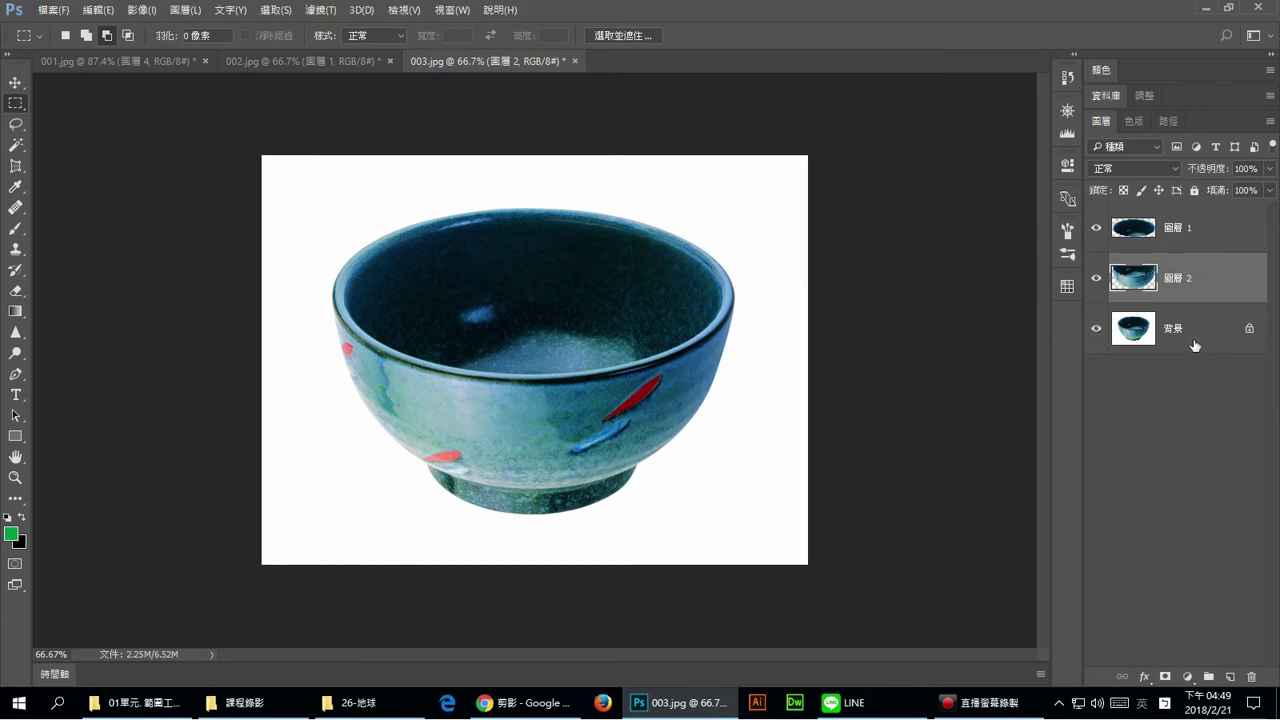
Step: Draw an elliptical selection over the bowl's foot, zoom in, and start transforming it
{"action": "left_click_drag", "start_coordinate": [14, 103], "coordinate": [84, 122]}
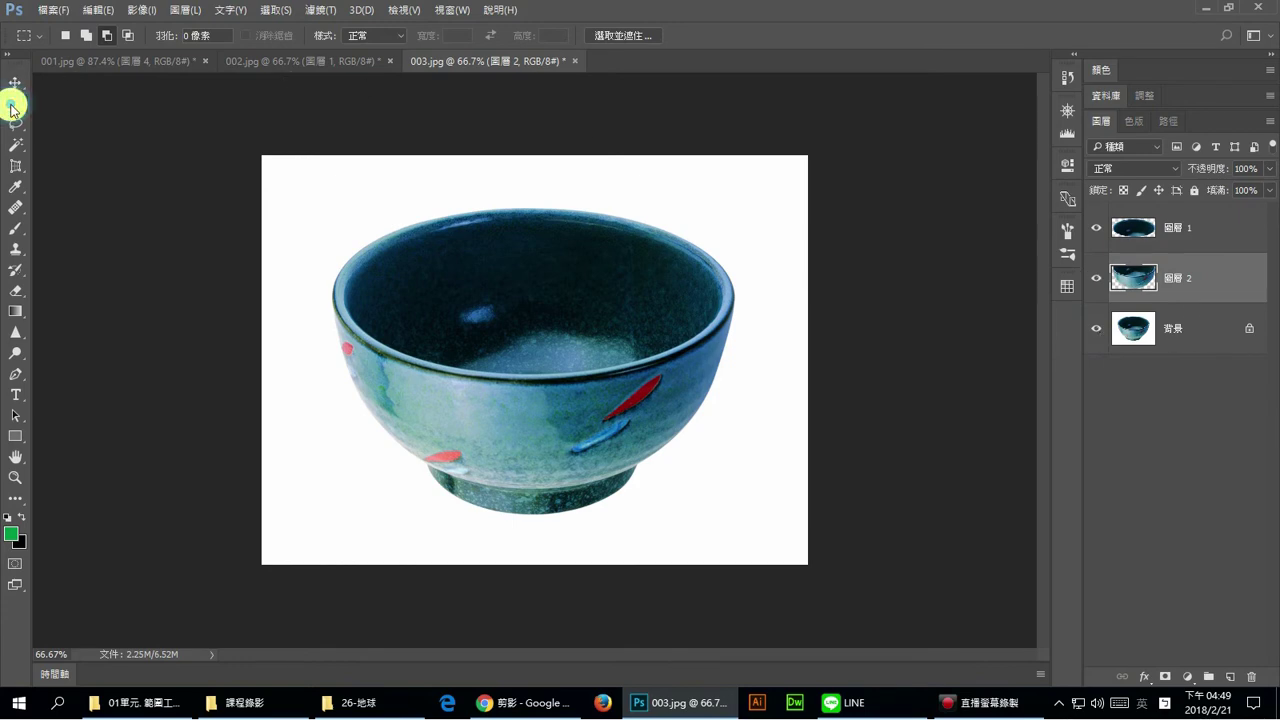
{"action": "left_click", "coordinate": [84, 122]}
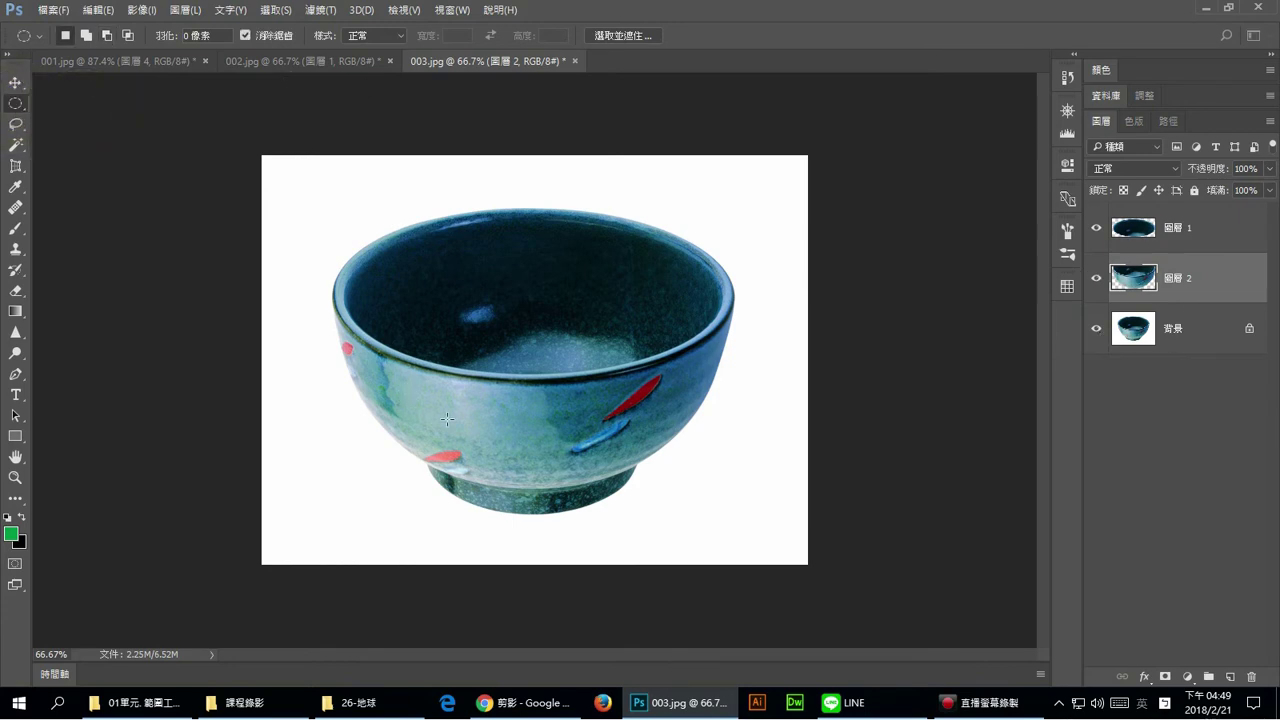
{"action": "mouse_move", "coordinate": [465, 441]}
{"action": "left_mouse_down"}
{"action": "mouse_move", "coordinate": [614, 508]}
{"action": "mouse_move", "coordinate": [604, 378]}
{"action": "left_mouse_up"}
{"action": "key", "text": "ctrl+plus"}
{"action": "key", "text": "ctrl+plus"}
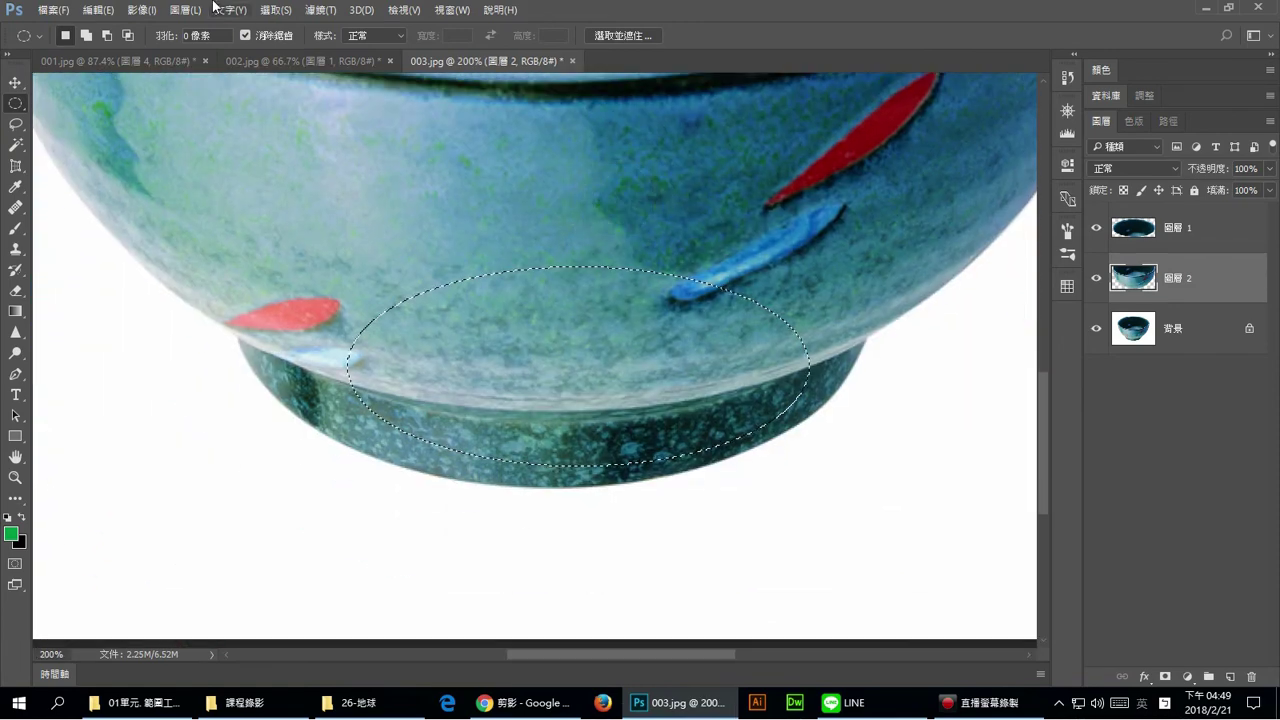
{"action": "left_click", "coordinate": [273, 10]}
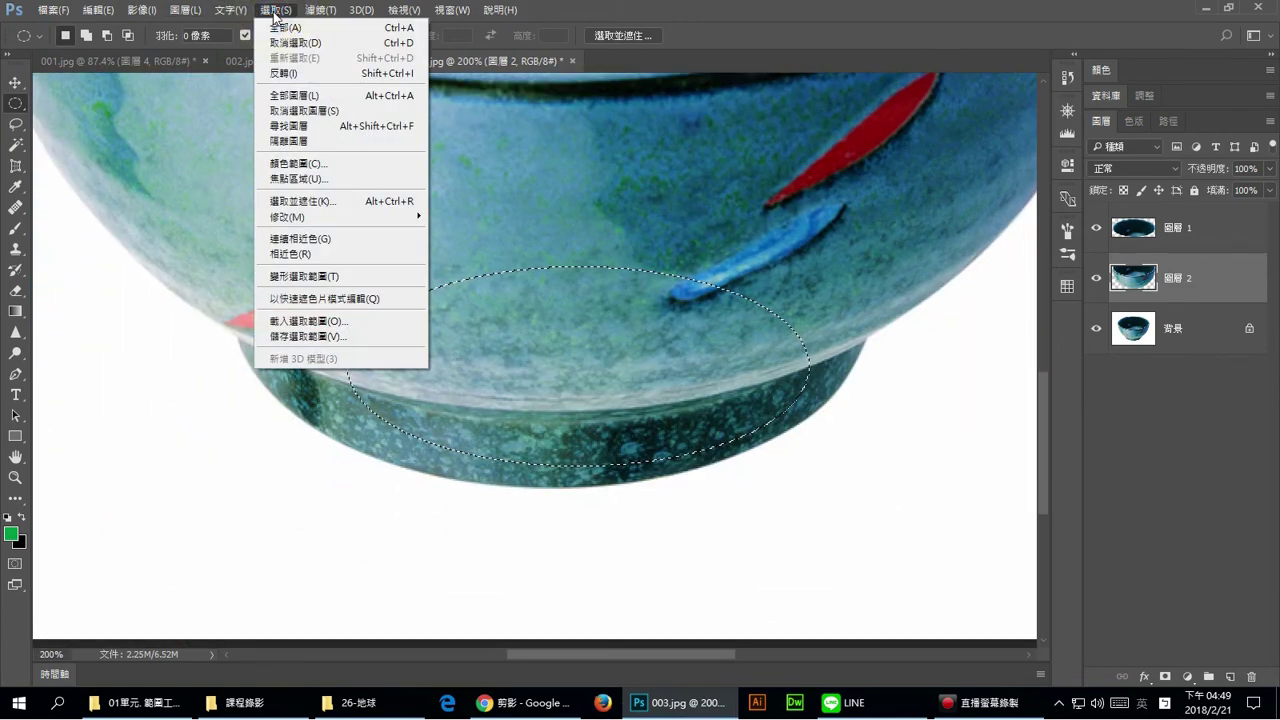
{"action": "left_click", "coordinate": [329, 283]}
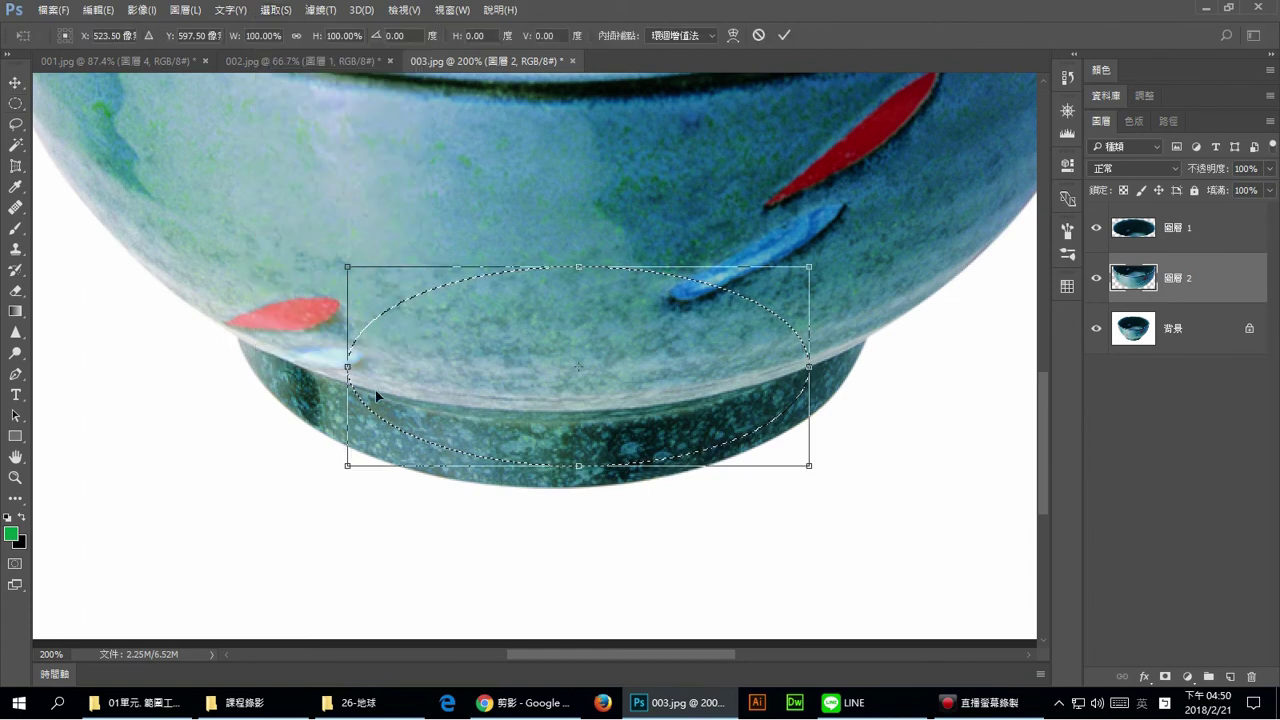
Step: Stretch the foot selection wider and taller to 134.95% × 169.60% and commit it
{"action": "left_click_drag", "start_coordinate": [348, 366], "coordinate": [246, 357]}
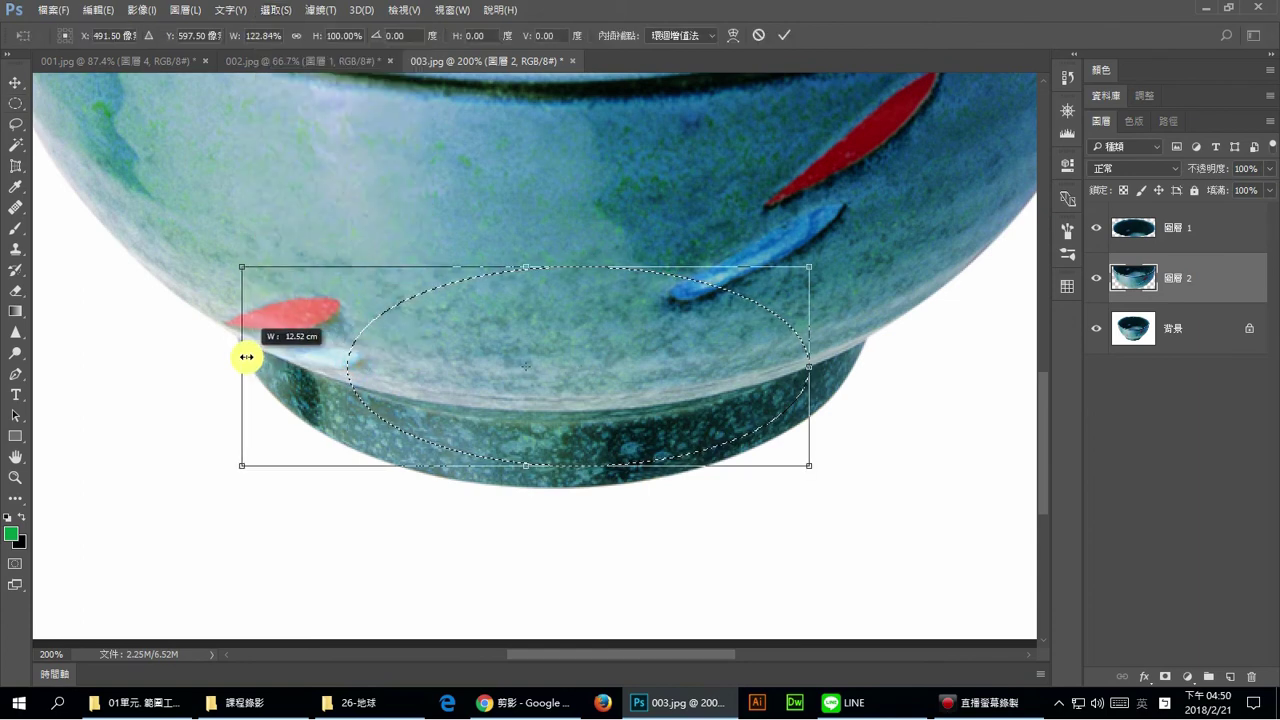
{"action": "left_click_drag", "start_coordinate": [809, 366], "coordinate": [866, 371]}
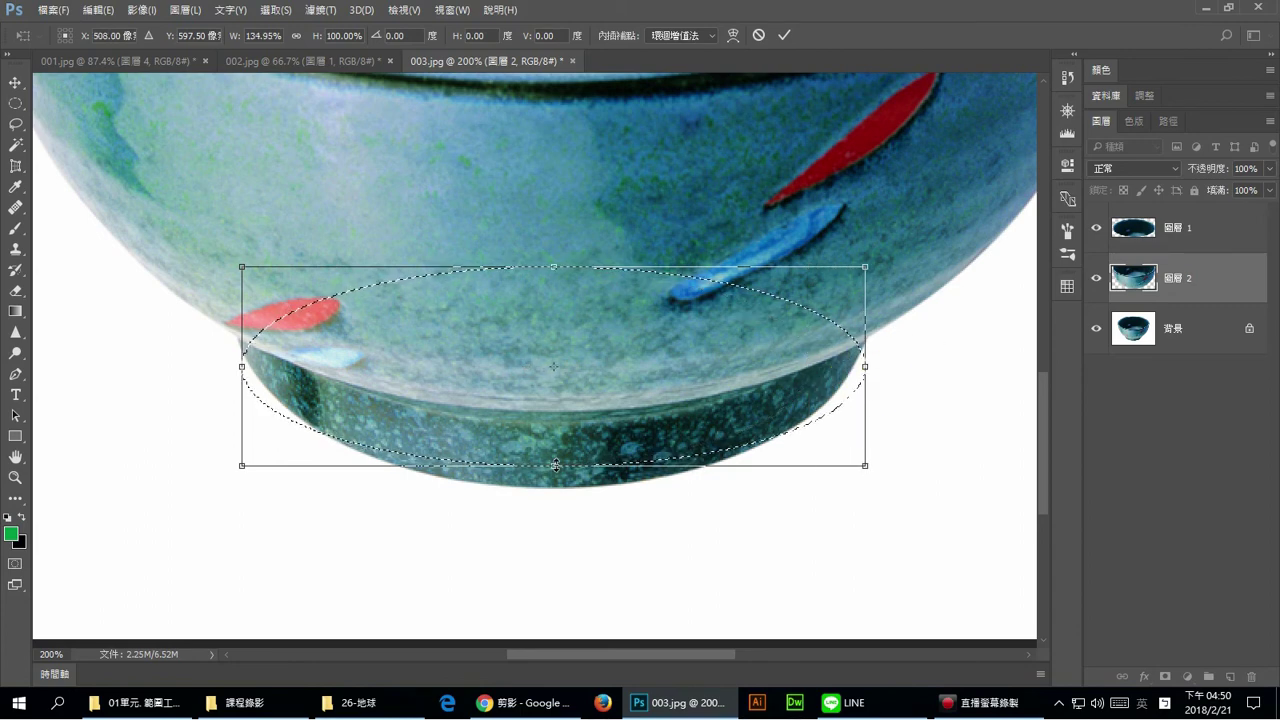
{"action": "left_click_drag", "start_coordinate": [553, 466], "coordinate": [571, 488]}
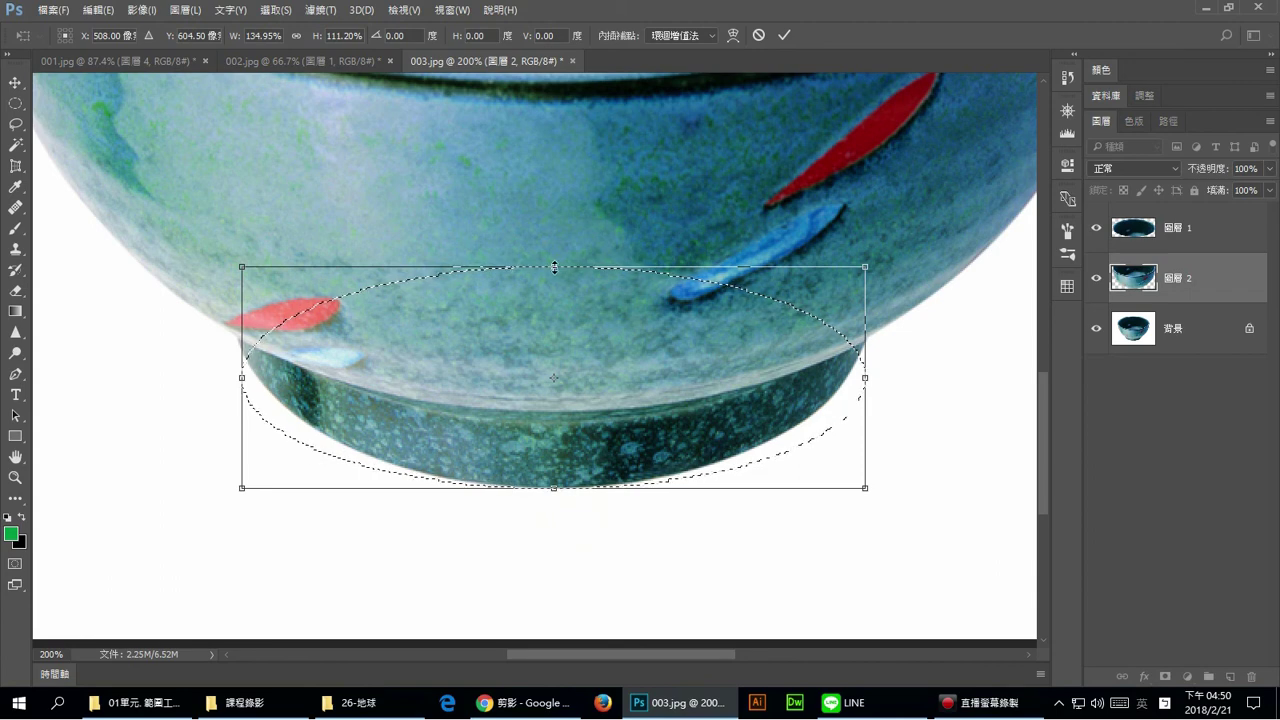
{"action": "left_click_drag", "start_coordinate": [553, 266], "coordinate": [555, 148]}
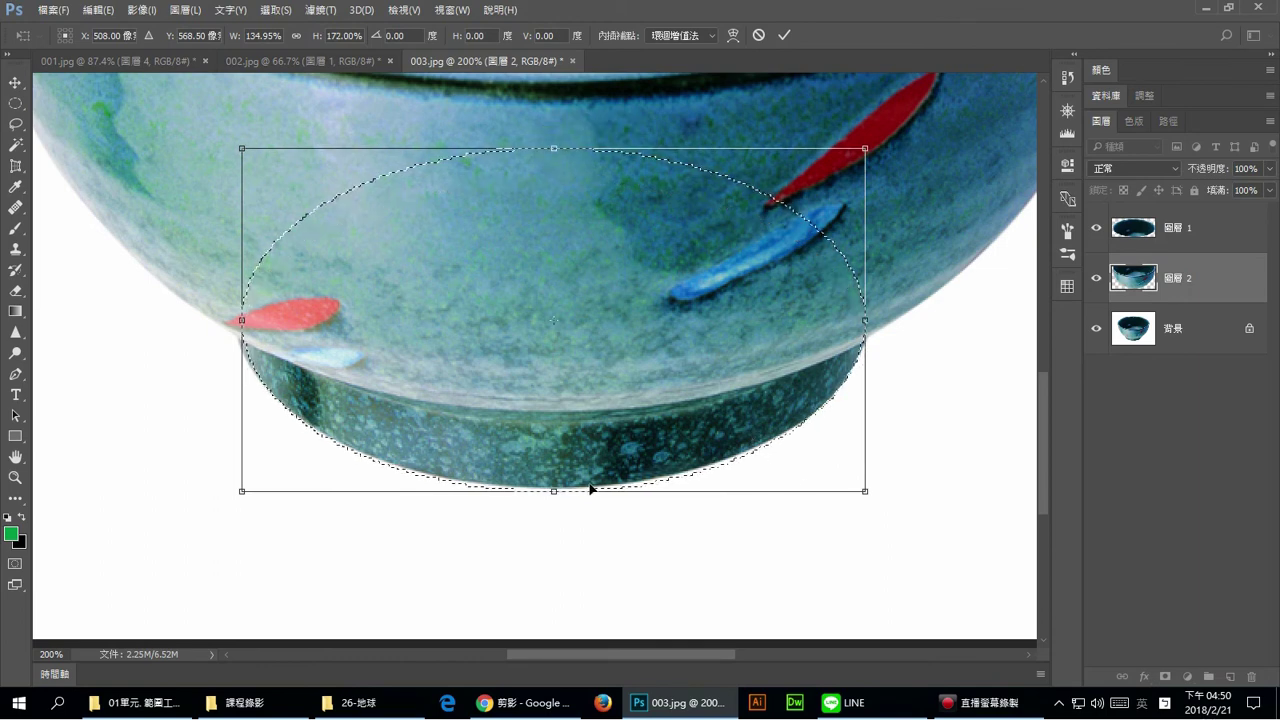
{"action": "left_click_drag", "start_coordinate": [553, 491], "coordinate": [559, 486]}
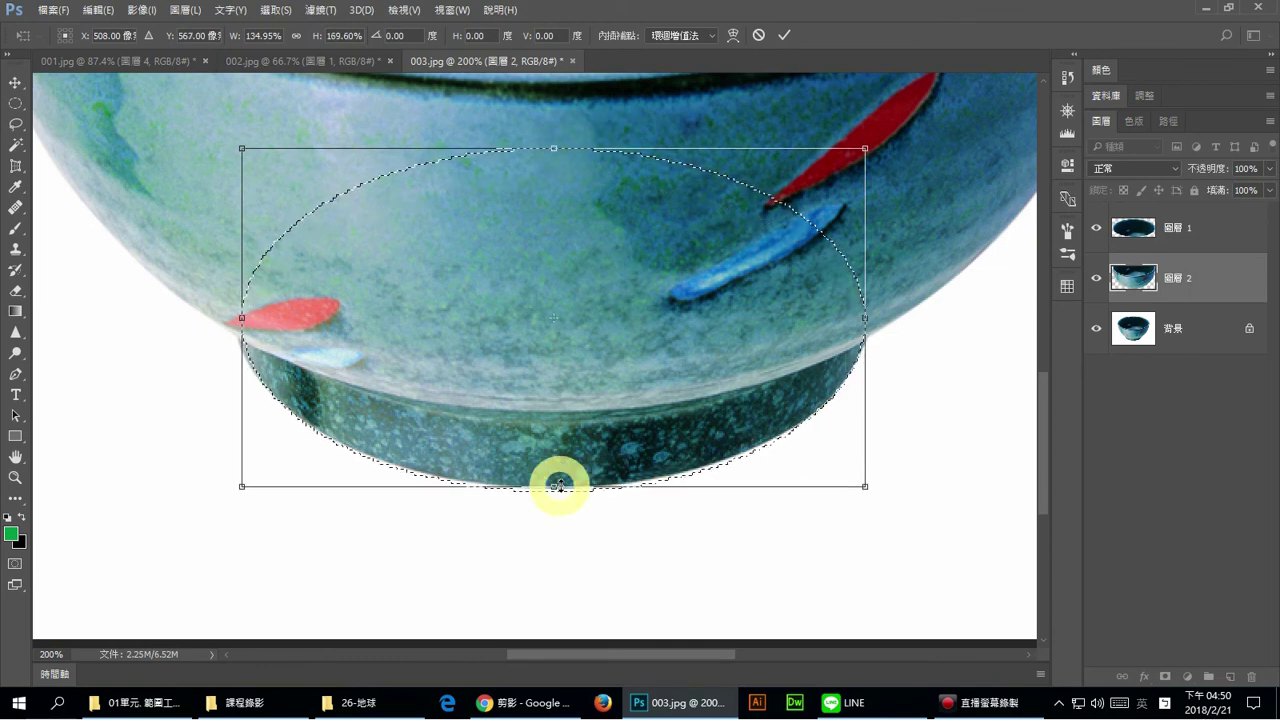
{"action": "left_click", "coordinate": [789, 38]}
{"action": "left_click", "coordinate": [1222, 280]}
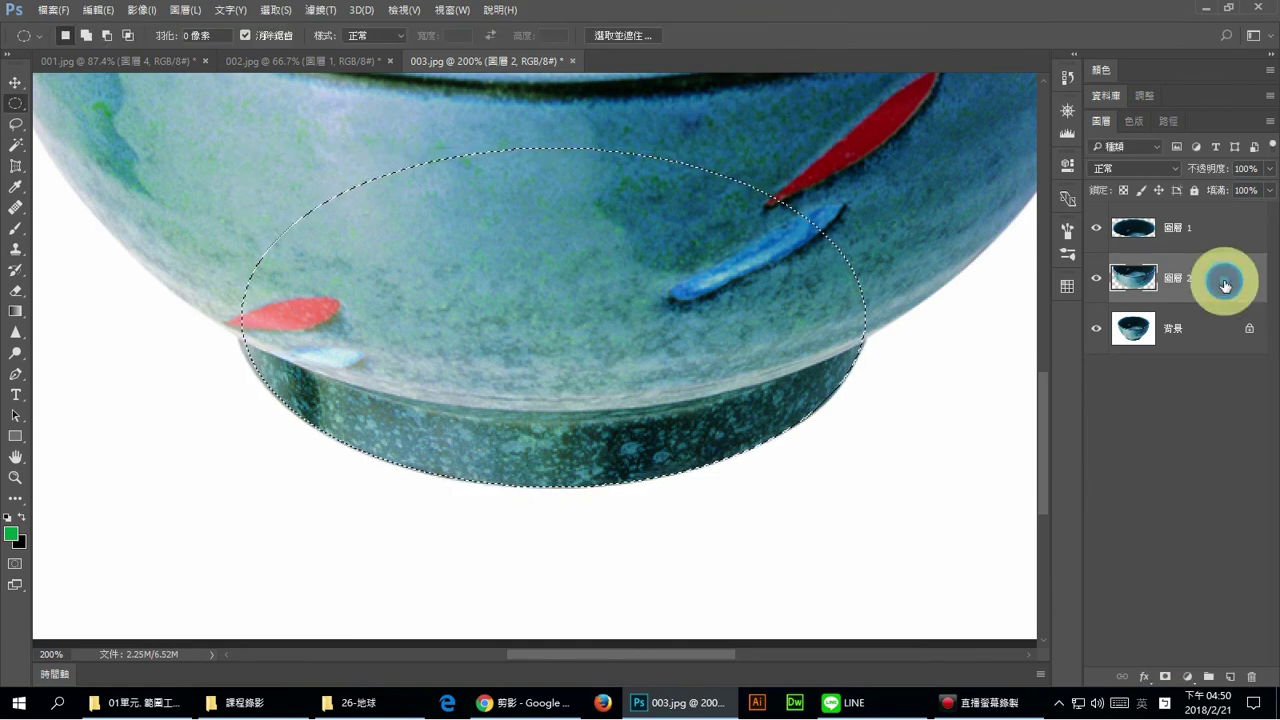
Step: Copy the selected foot area from 背景 onto 圖層 3 and hide the white background
{"action": "left_click", "coordinate": [1219, 344]}
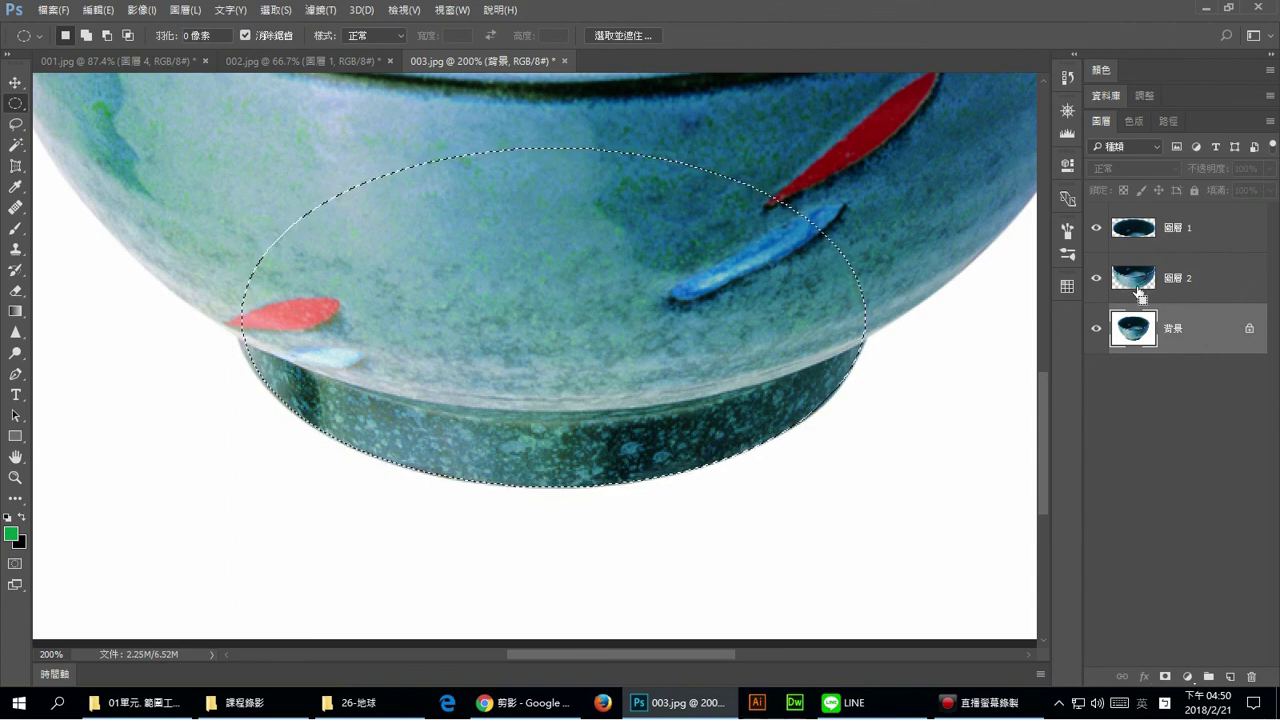
{"action": "key", "text": "ctrl+j"}
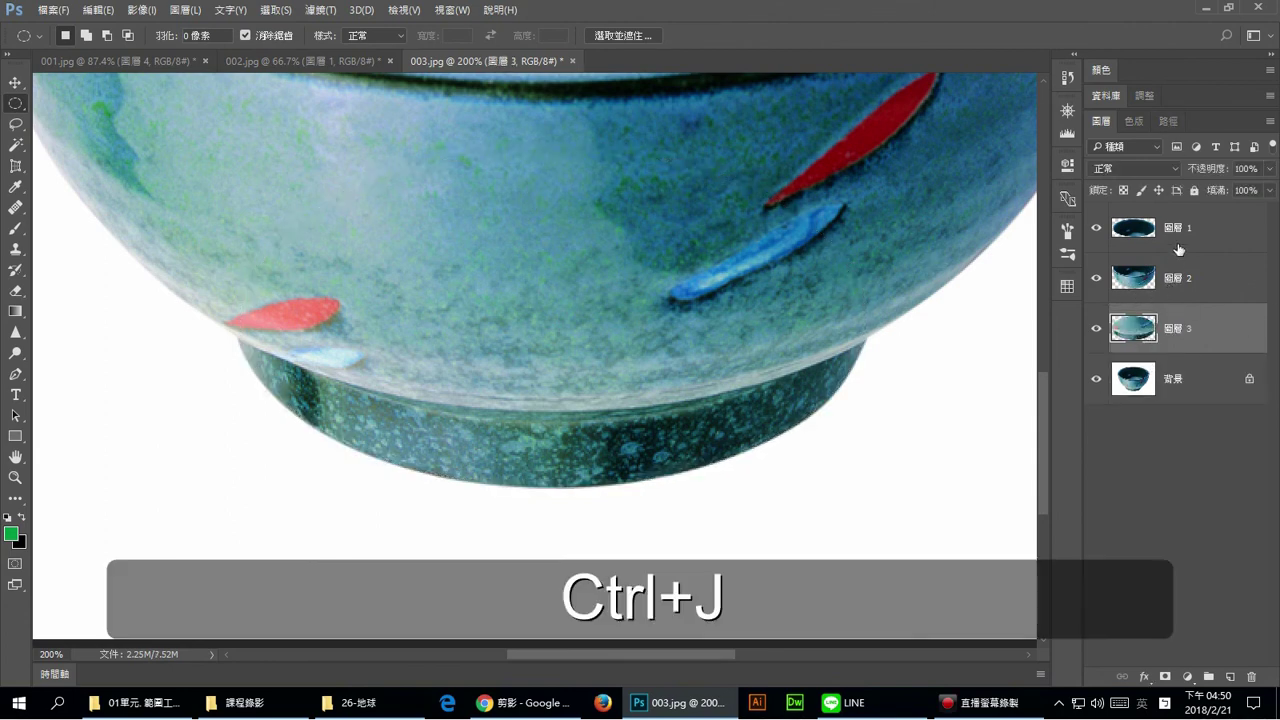
{"action": "left_click", "coordinate": [1096, 380]}
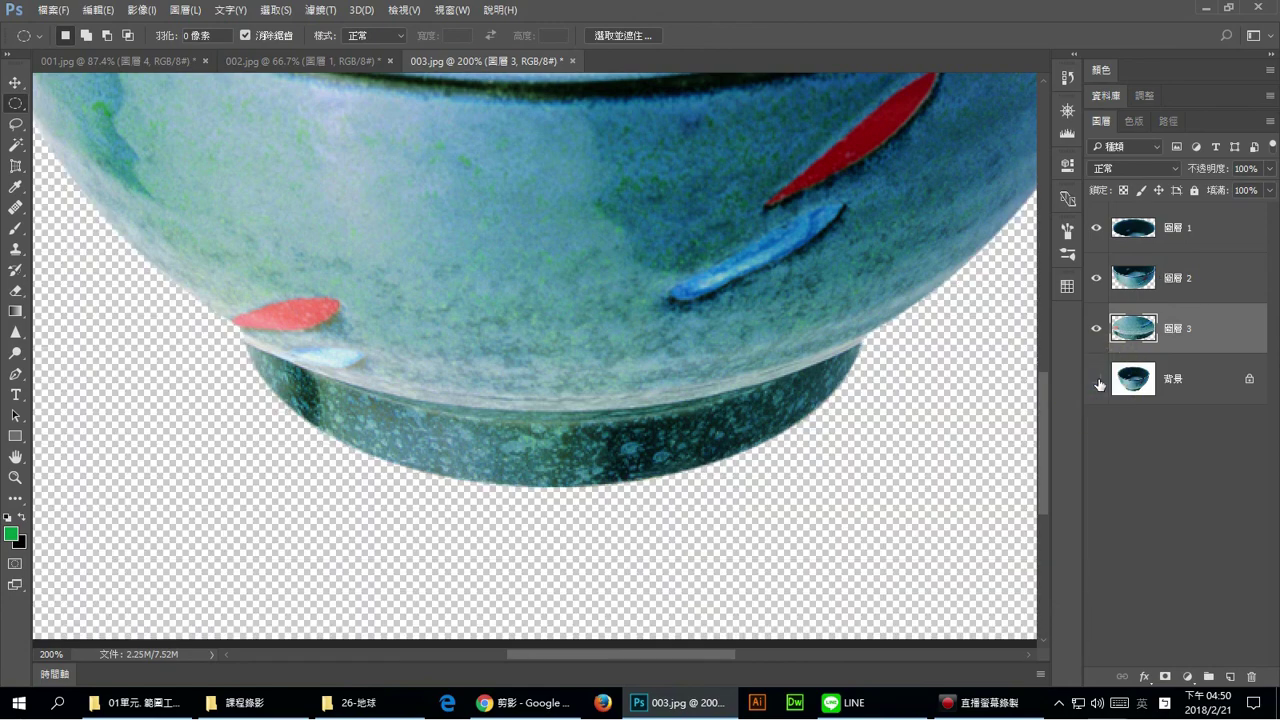
Step: Zoom out and merge the visible bowl layers into one with Merge Visible
{"action": "key", "text": "ctrl+0"}
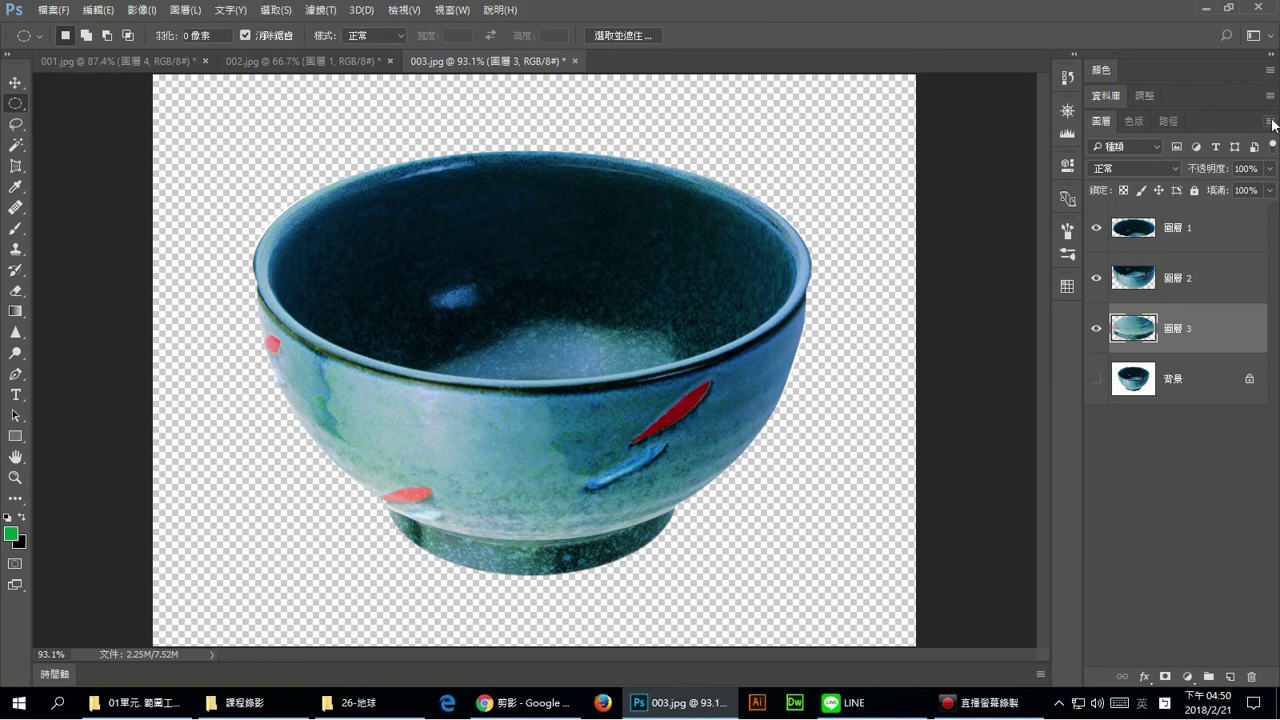
{"action": "left_click", "coordinate": [1270, 122]}
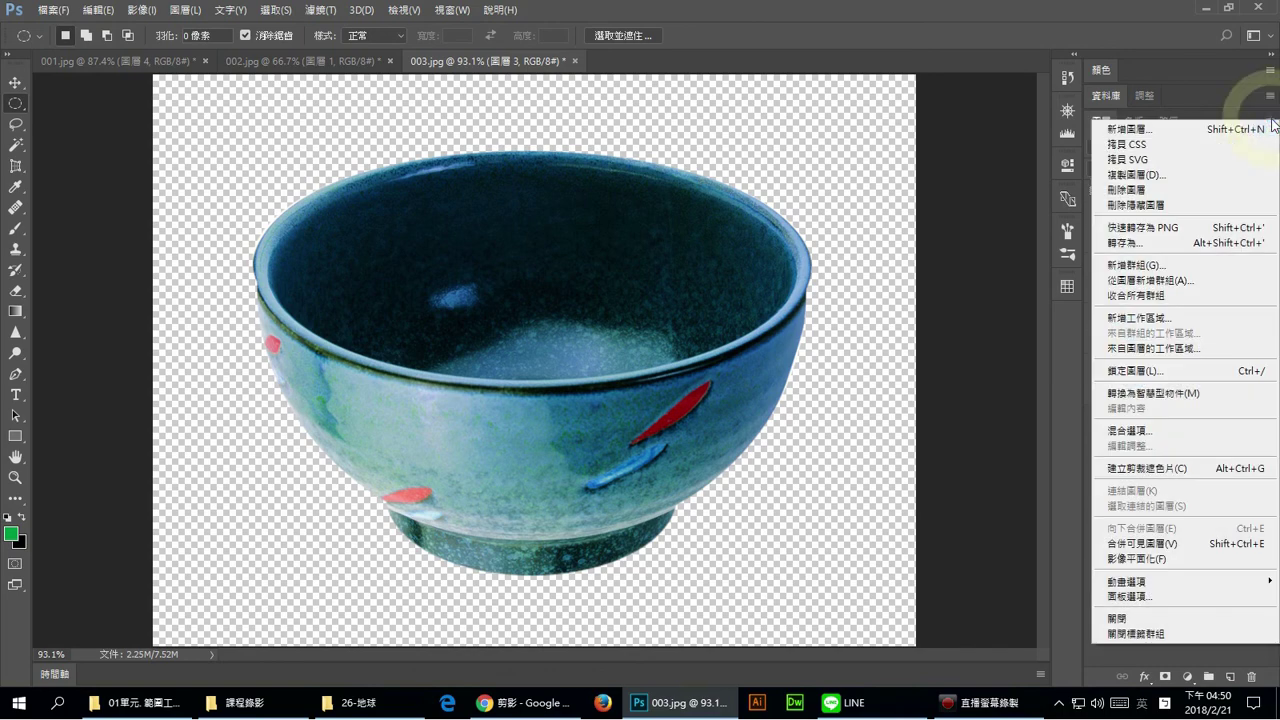
{"action": "left_click", "coordinate": [1166, 548]}
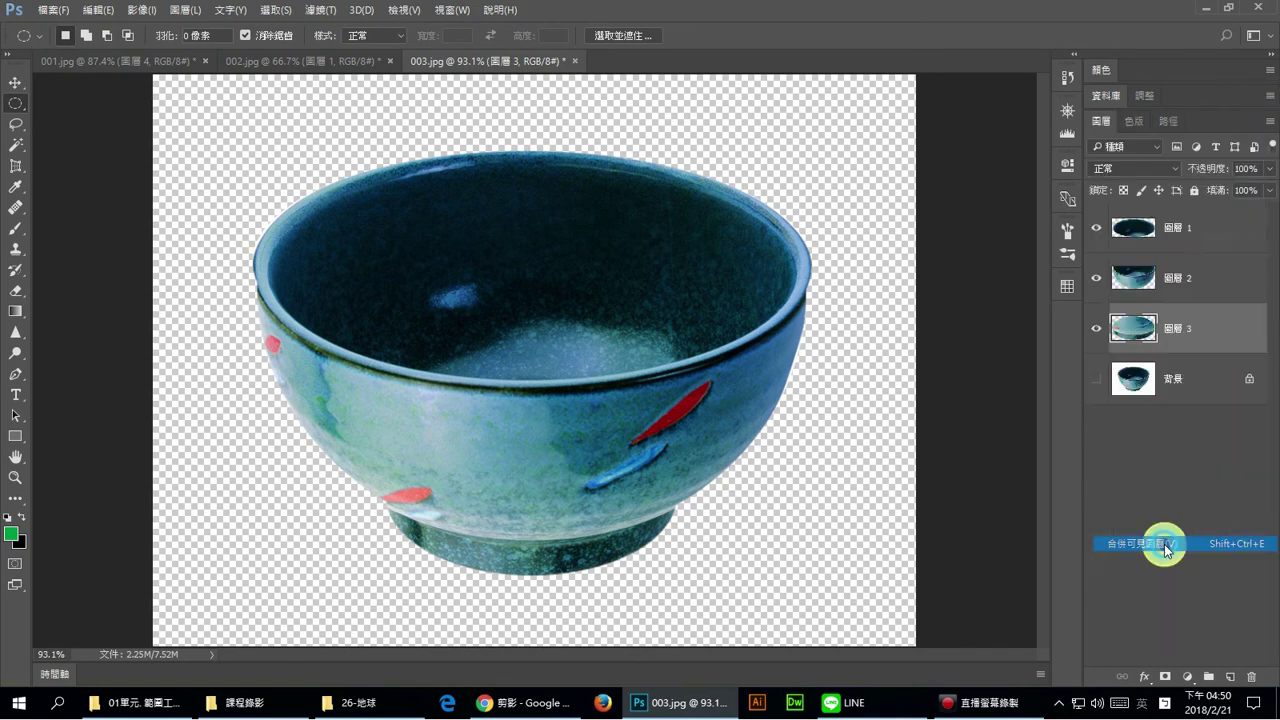